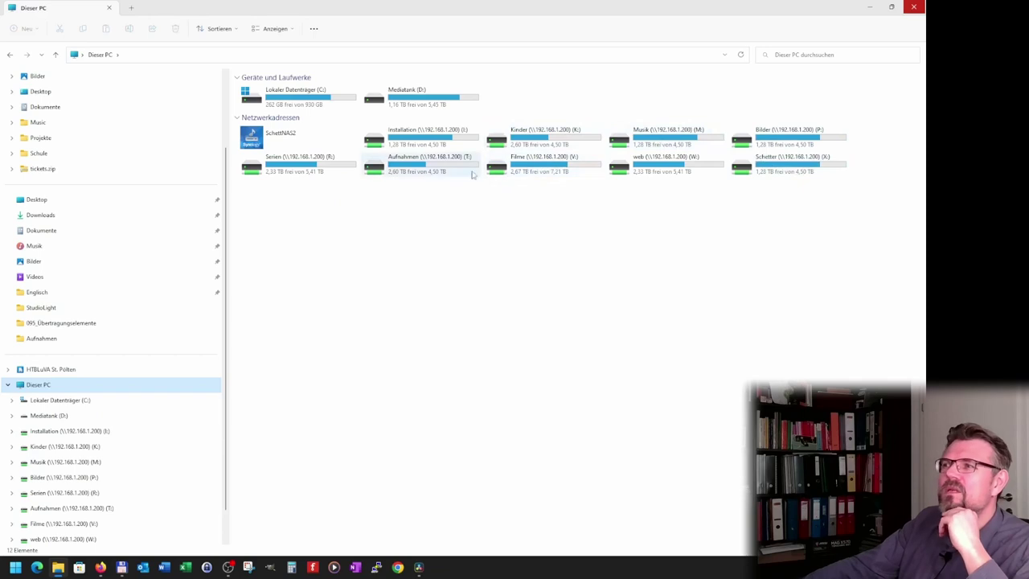
Step: Open the Dokumente folder inside OneDrive, going through the personal user folder under Benutzer on drive C:
{"action": "double_click", "coordinate": [314, 108]}
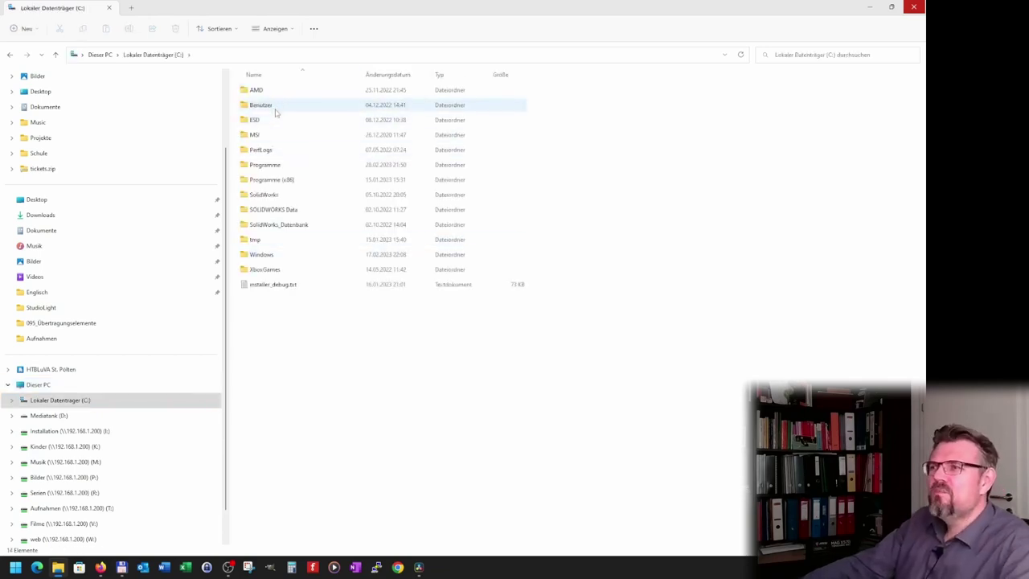
{"action": "double_click", "coordinate": [275, 109]}
{"action": "double_click", "coordinate": [258, 89]}
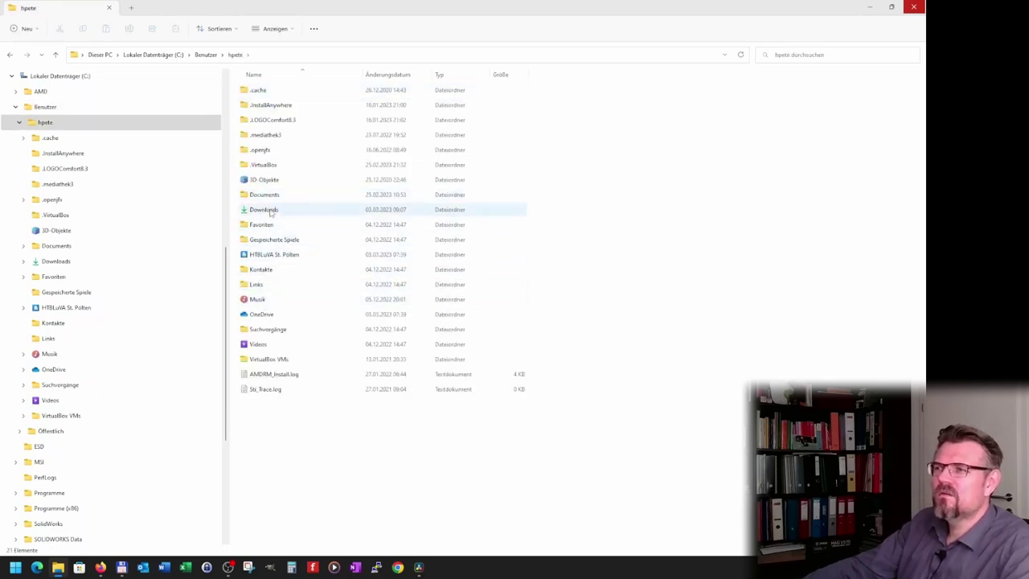
{"action": "double_click", "coordinate": [261, 314]}
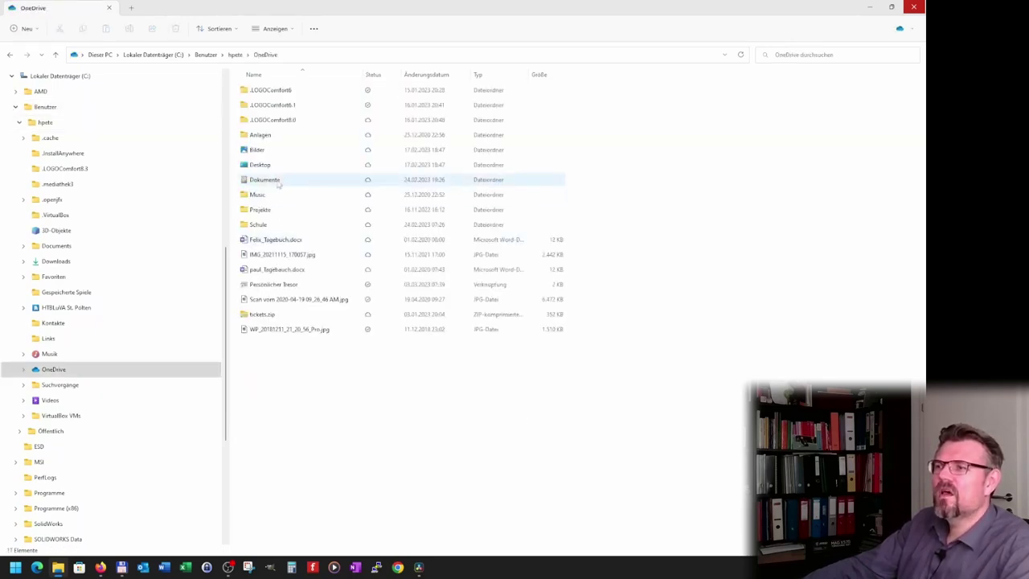
{"action": "double_click", "coordinate": [270, 179]}
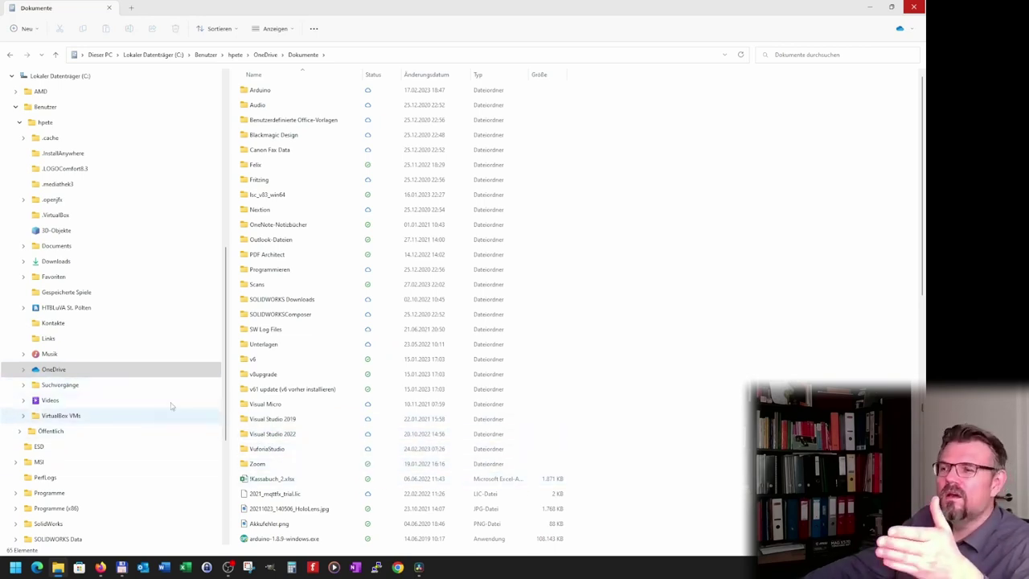
Step: Open the Videos folder on the Mediatank (D:) drive
{"action": "scroll", "coordinate": [95, 422], "scroll_direction": "down", "scroll_amount": 3}
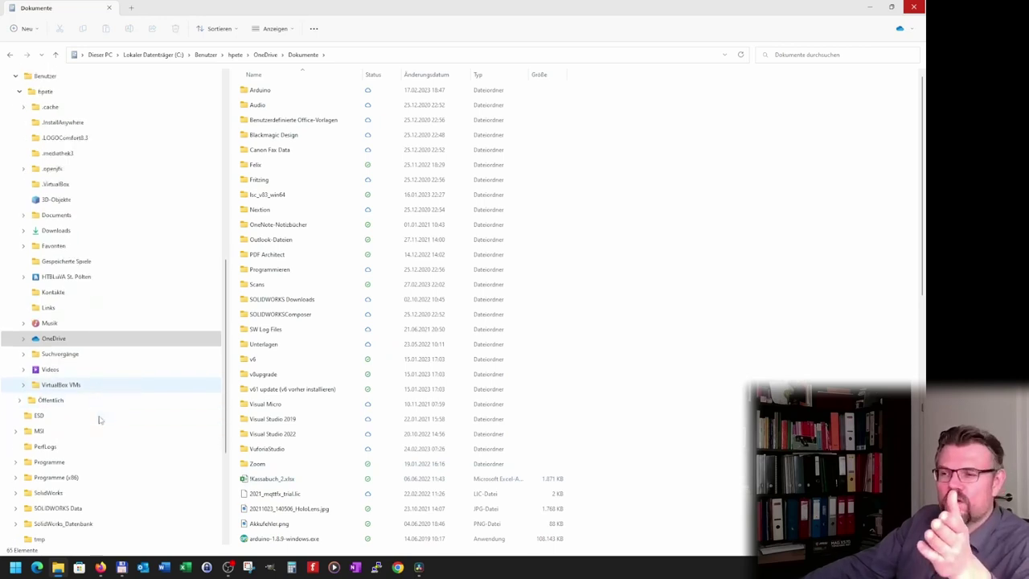
{"action": "scroll", "coordinate": [85, 423], "scroll_direction": "down", "scroll_amount": 3}
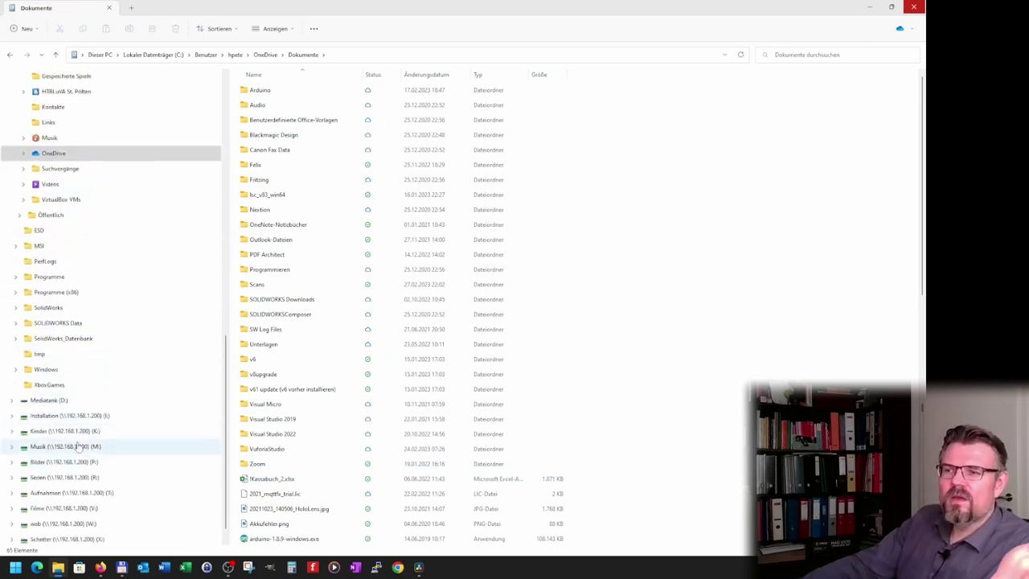
{"action": "left_click", "coordinate": [63, 404]}
{"action": "double_click", "coordinate": [272, 177]}
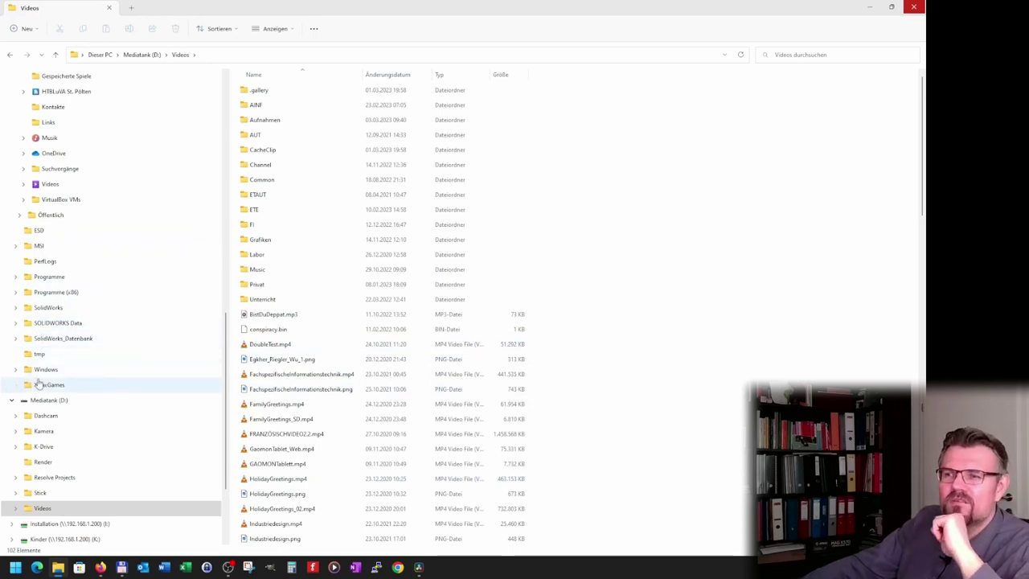
Step: Expand OneDrive in the folder tree and go back to its Dokumente folder
{"action": "scroll", "coordinate": [40, 377], "scroll_direction": "up", "scroll_amount": 2}
{"action": "scroll", "coordinate": [50, 250], "scroll_direction": "up", "scroll_amount": 3}
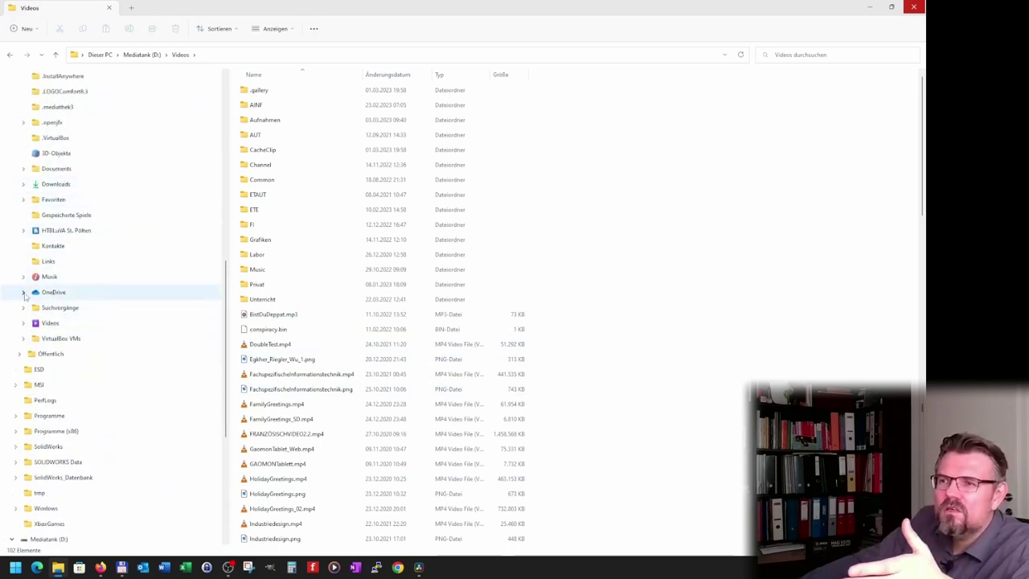
{"action": "left_click", "coordinate": [23, 292]}
{"action": "left_click", "coordinate": [64, 399]}
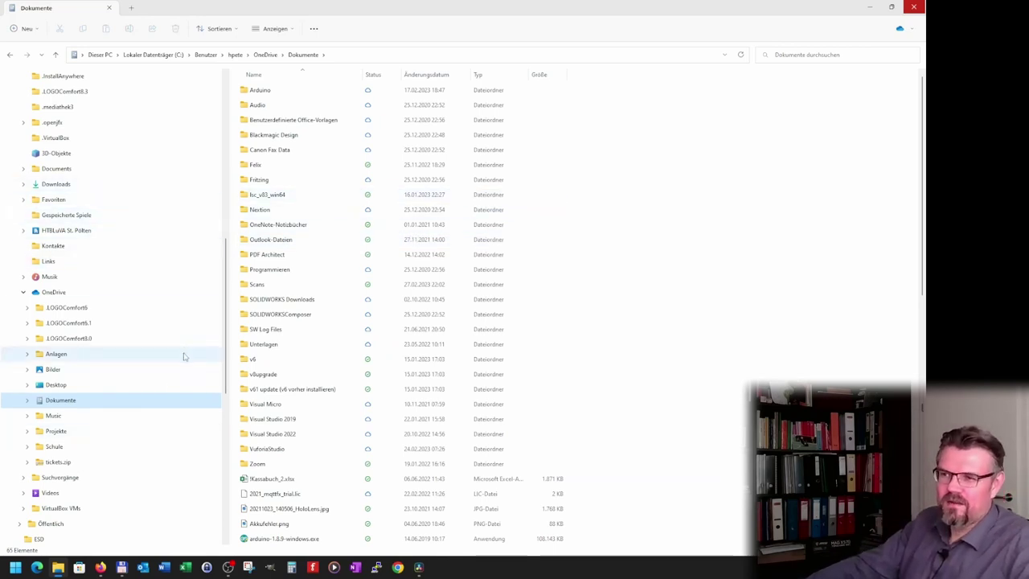
Step: Start a new shortcut in the Dokumente folder and choose the folder D:\Videos as its target
{"action": "scroll", "coordinate": [184, 356], "scroll_direction": "down", "scroll_amount": 2}
{"action": "scroll", "coordinate": [337, 379], "scroll_direction": "down", "scroll_amount": 12}
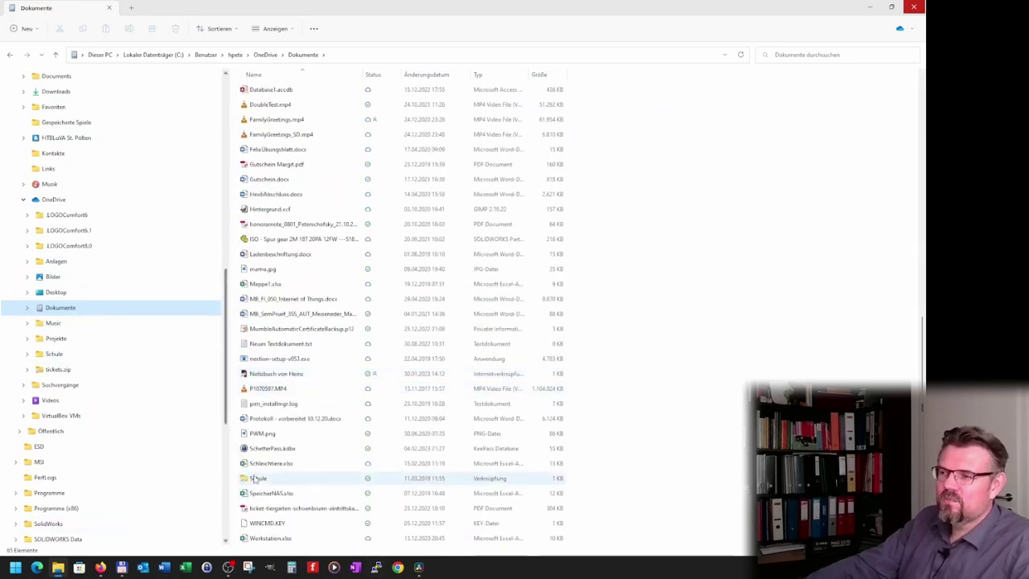
{"action": "right_click", "coordinate": [600, 540]}
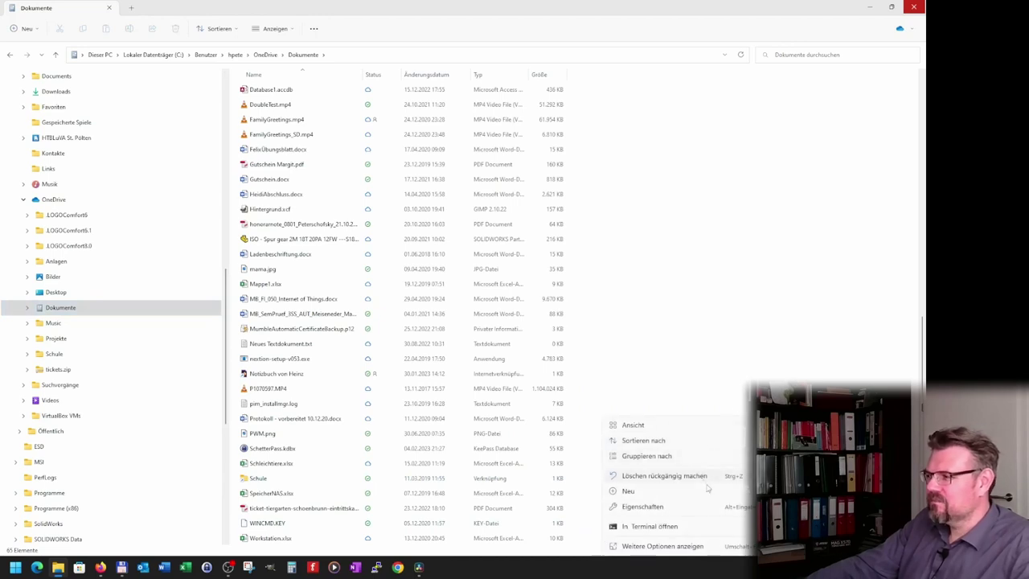
{"action": "mouse_move", "coordinate": [740, 495]}
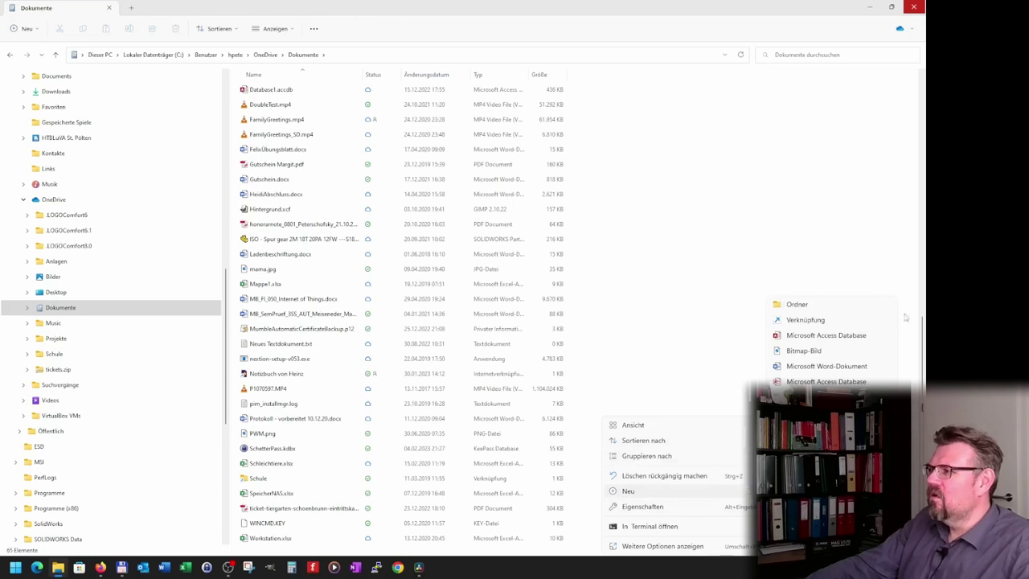
{"action": "left_click", "coordinate": [836, 321]}
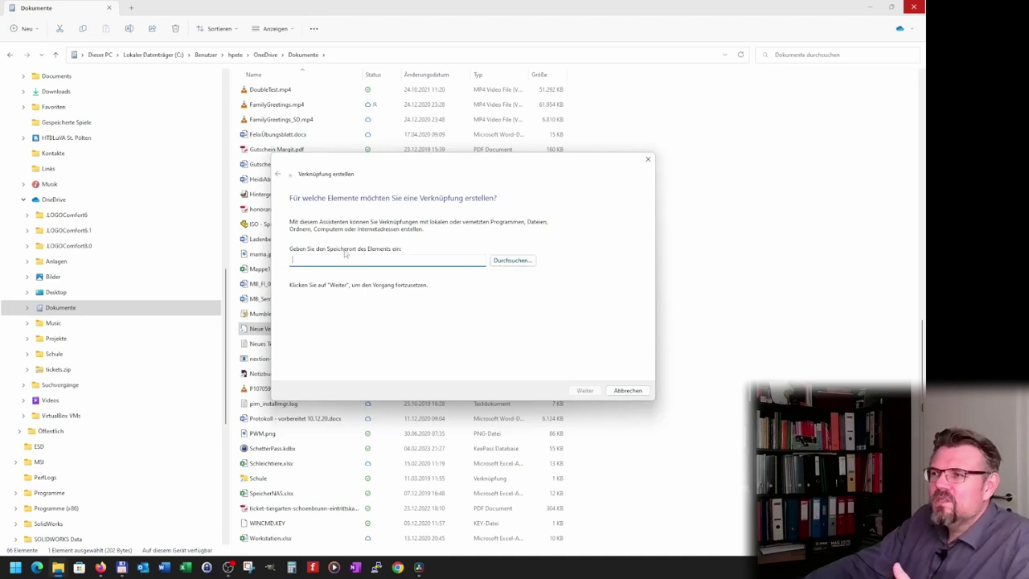
{"action": "left_click", "coordinate": [511, 261]}
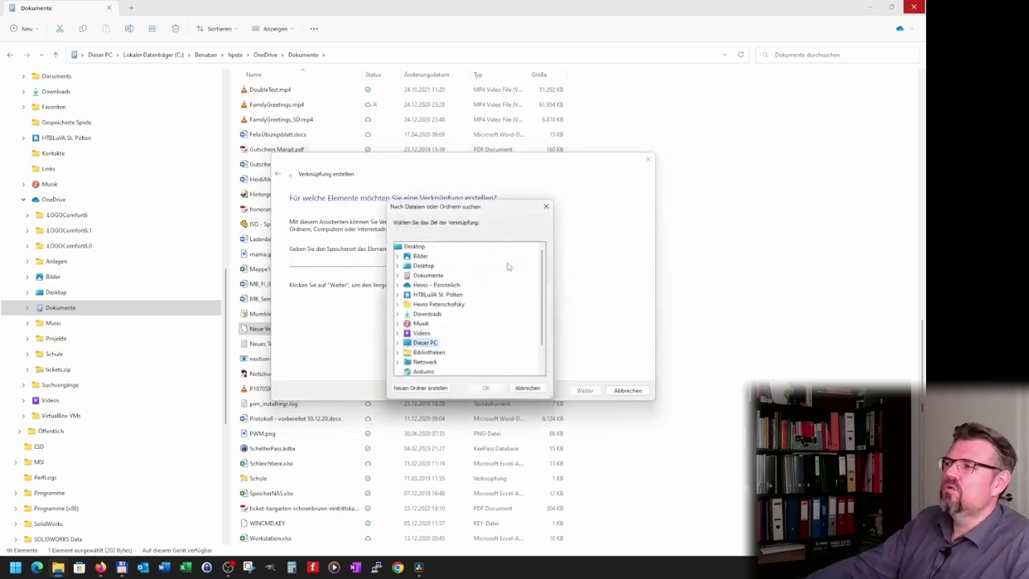
{"action": "scroll", "coordinate": [426, 337], "scroll_direction": "down", "scroll_amount": 1}
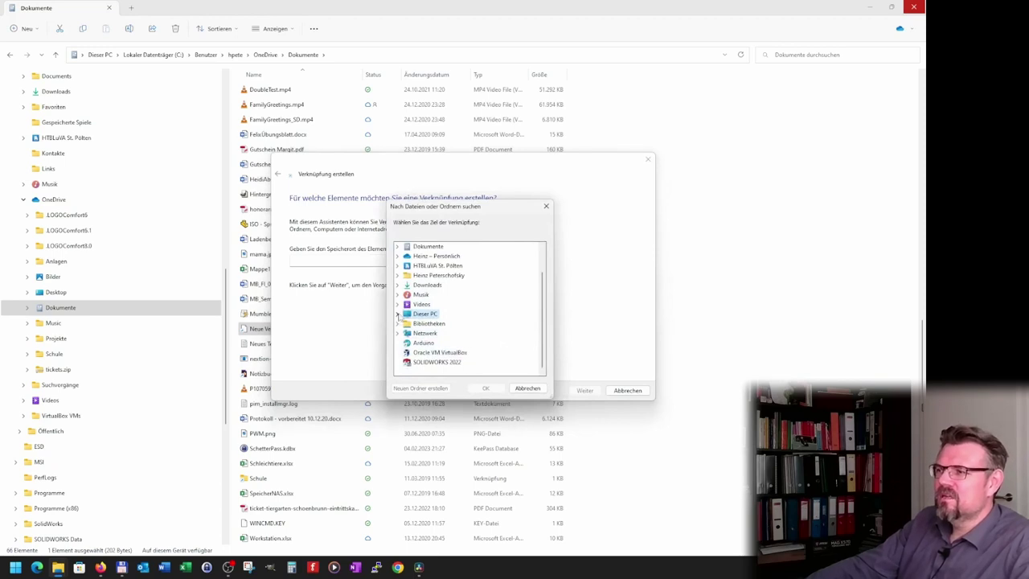
{"action": "left_click", "coordinate": [397, 313]}
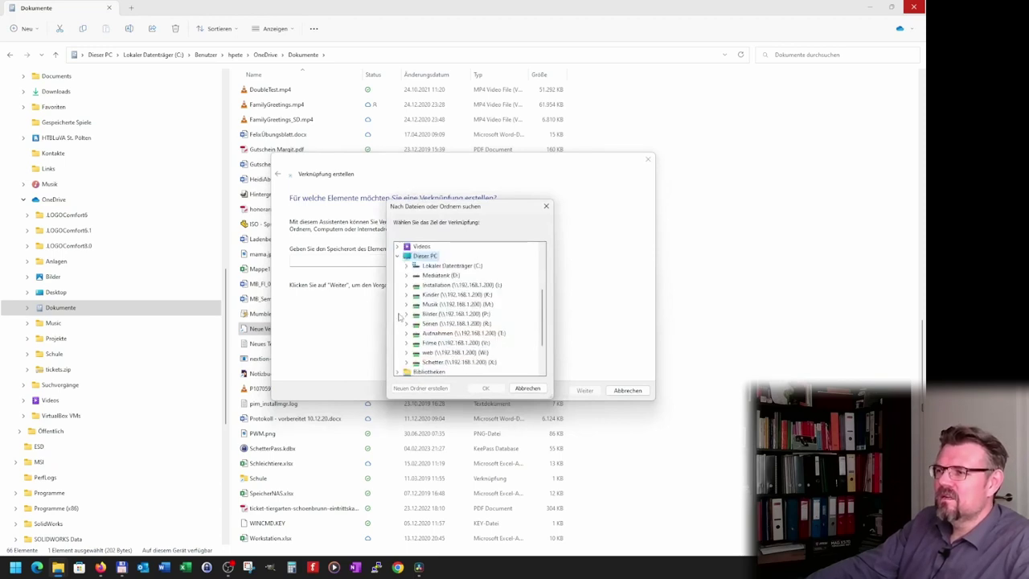
{"action": "double_click", "coordinate": [444, 275]}
{"action": "double_click", "coordinate": [439, 313]}
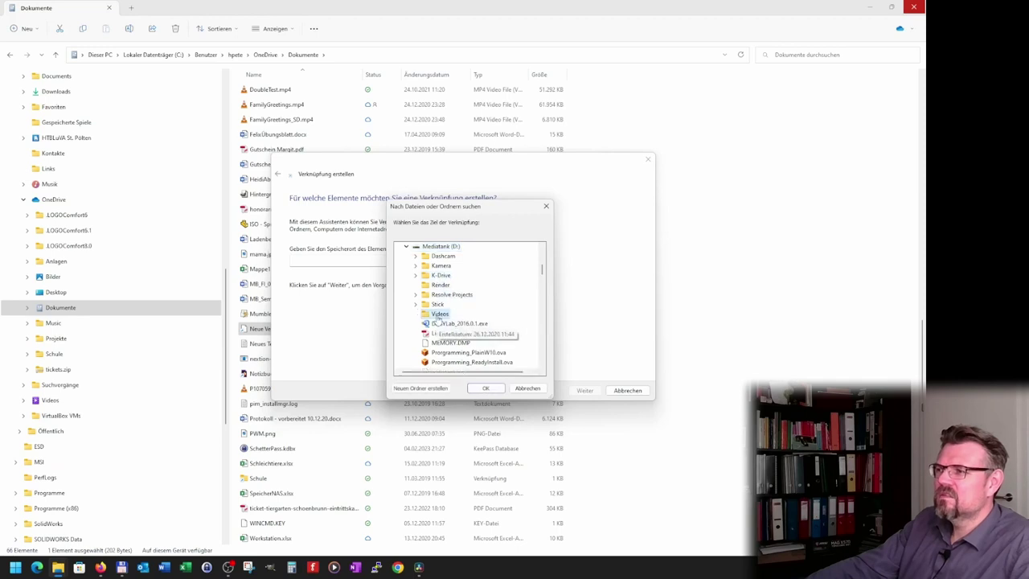
{"action": "left_click", "coordinate": [487, 389]}
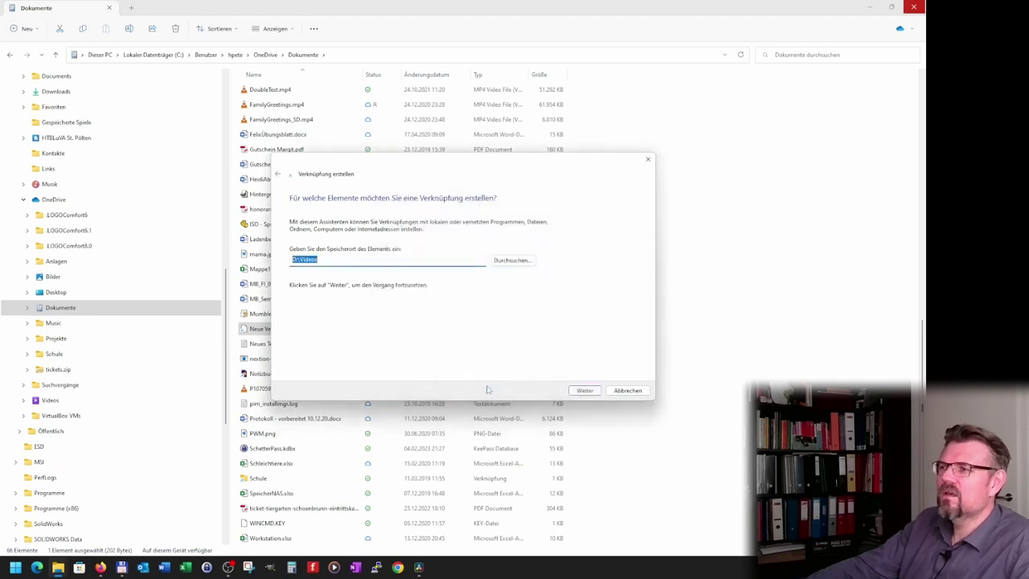
Step: Finish the shortcut under the name Videos and open it to test the link
{"action": "left_click", "coordinate": [584, 390]}
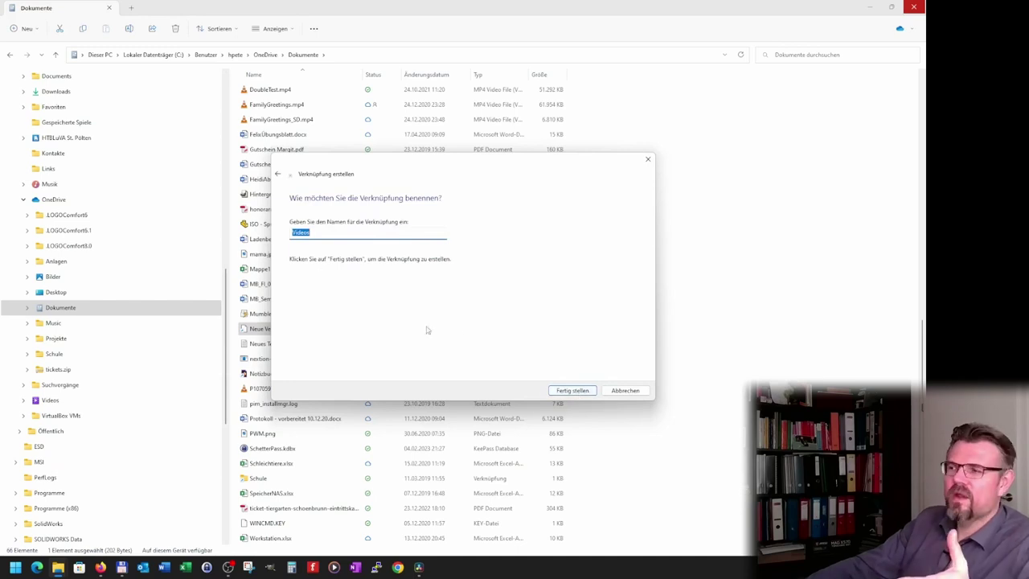
{"action": "left_click", "coordinate": [572, 390]}
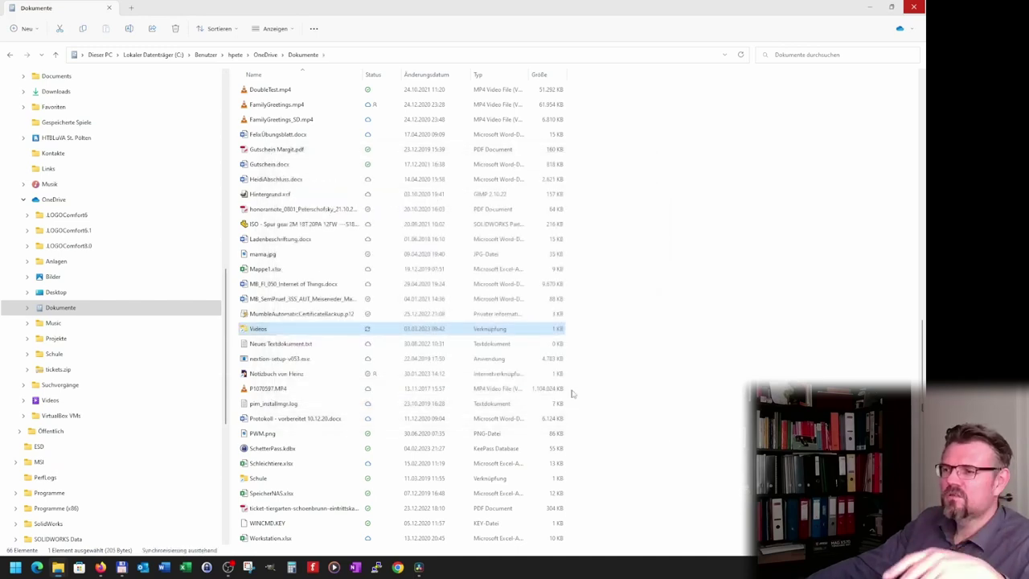
{"action": "double_click", "coordinate": [264, 329]}
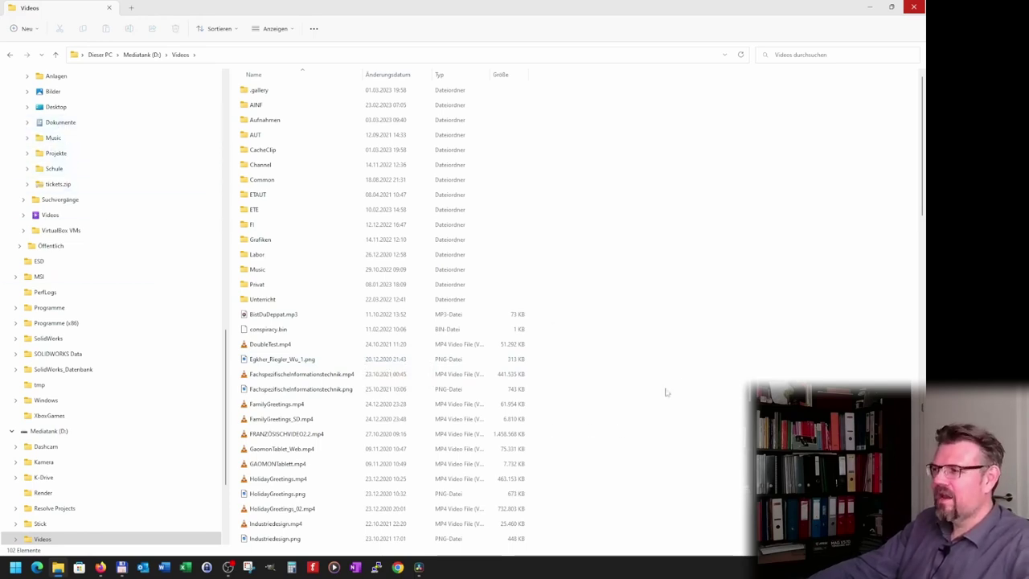
Step: Create a shortcut to OneDrive's Dokumente folder inside D:\Videos directly from the folder tree, and open the Videos folder
{"action": "right_click", "coordinate": [577, 385]}
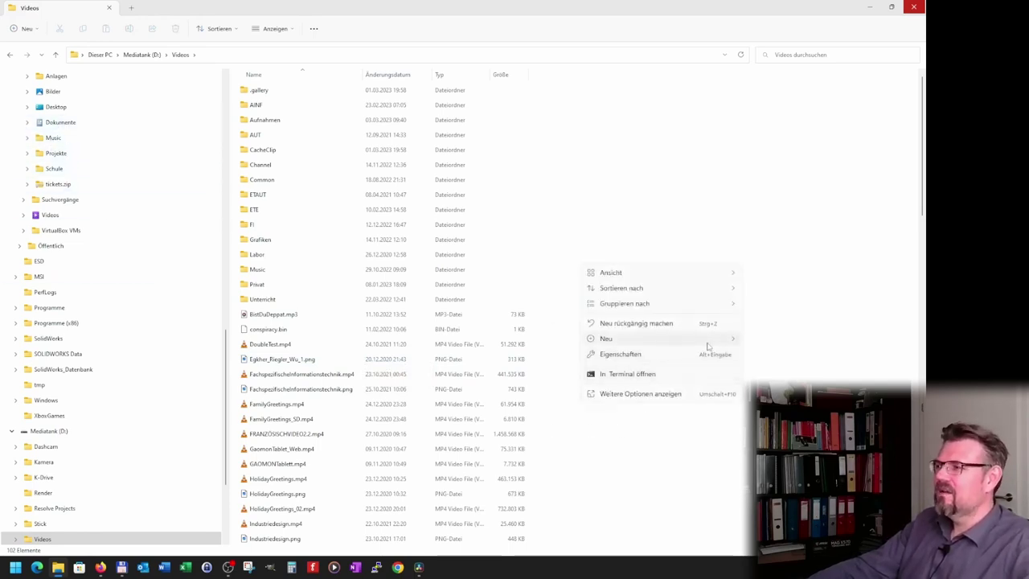
{"action": "mouse_move", "coordinate": [708, 340]}
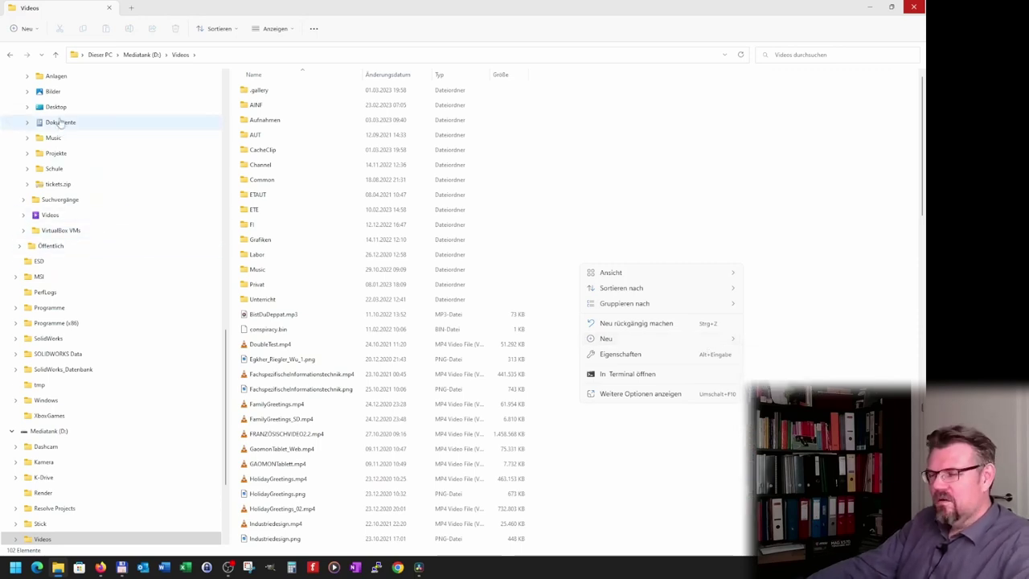
{"action": "left_click", "coordinate": [61, 122]}
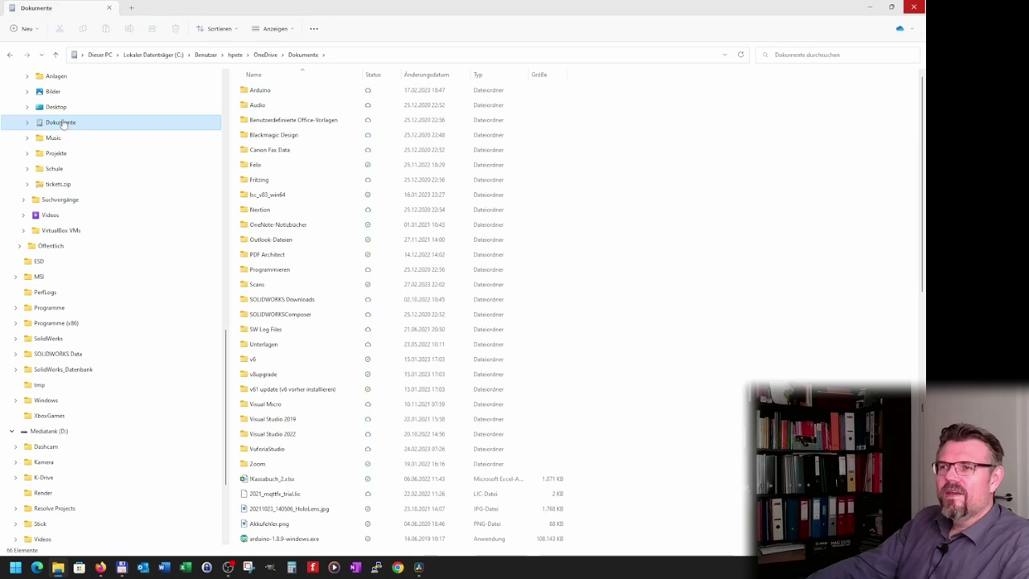
{"action": "left_click_drag", "start_coordinate": [63, 127], "coordinate": [29, 292]}
{"action": "left_click", "coordinate": [44, 294]}
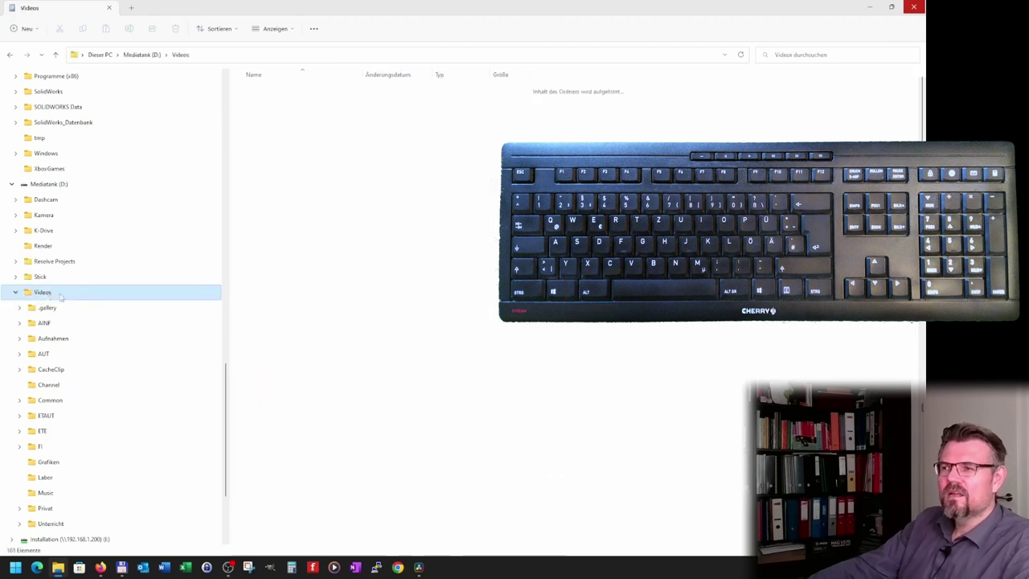
Step: Find the new Dokumente shortcut among the contents of D:\Videos and open it to test the link
{"action": "scroll", "coordinate": [296, 365], "scroll_direction": "down", "scroll_amount": 5}
{"action": "scroll", "coordinate": [294, 366], "scroll_direction": "down", "scroll_amount": 15}
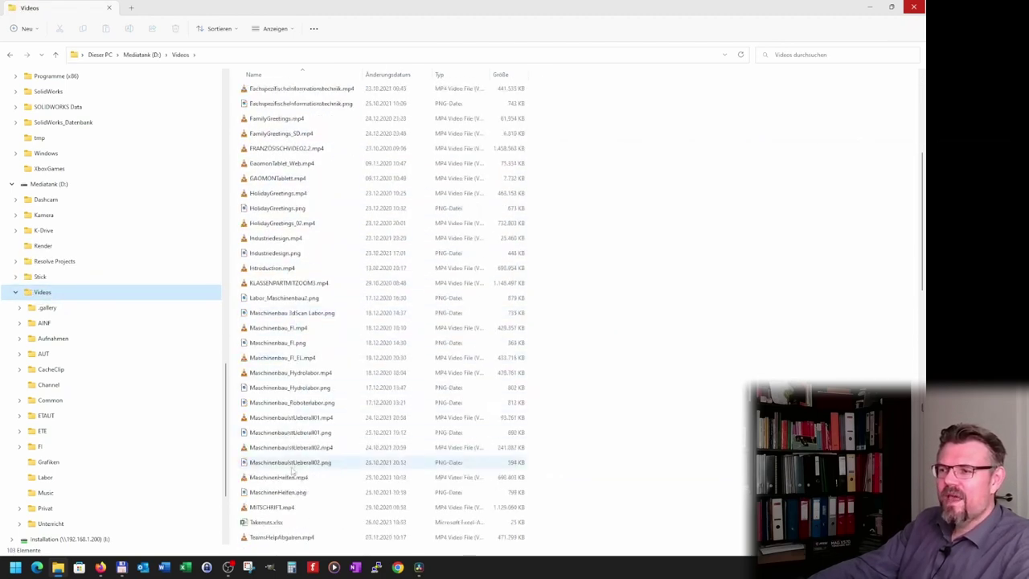
{"action": "scroll", "coordinate": [281, 474], "scroll_direction": "up", "scroll_amount": 20}
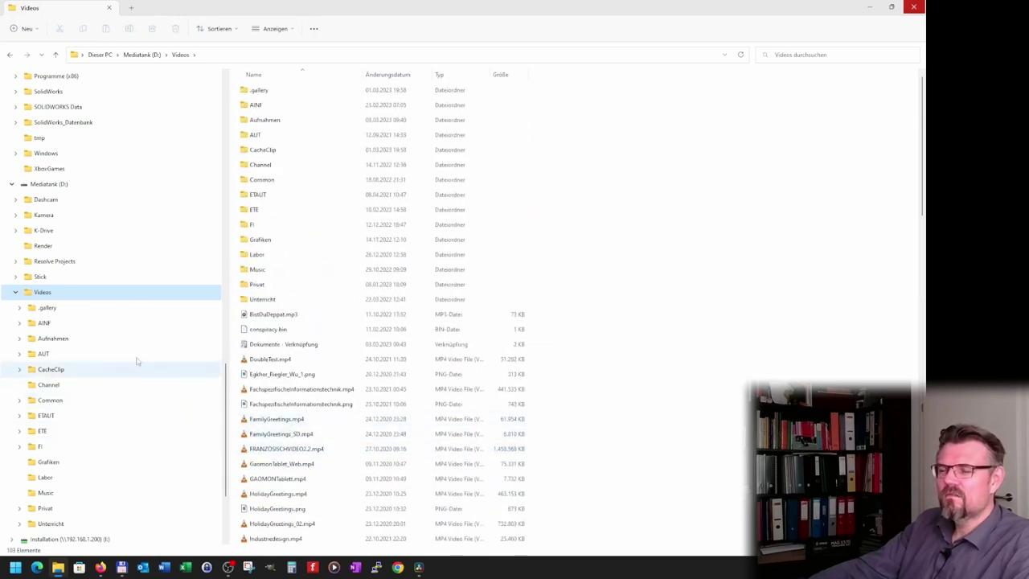
{"action": "scroll", "coordinate": [141, 446], "scroll_direction": "down", "scroll_amount": 3}
{"action": "scroll", "coordinate": [132, 455], "scroll_direction": "up", "scroll_amount": 2}
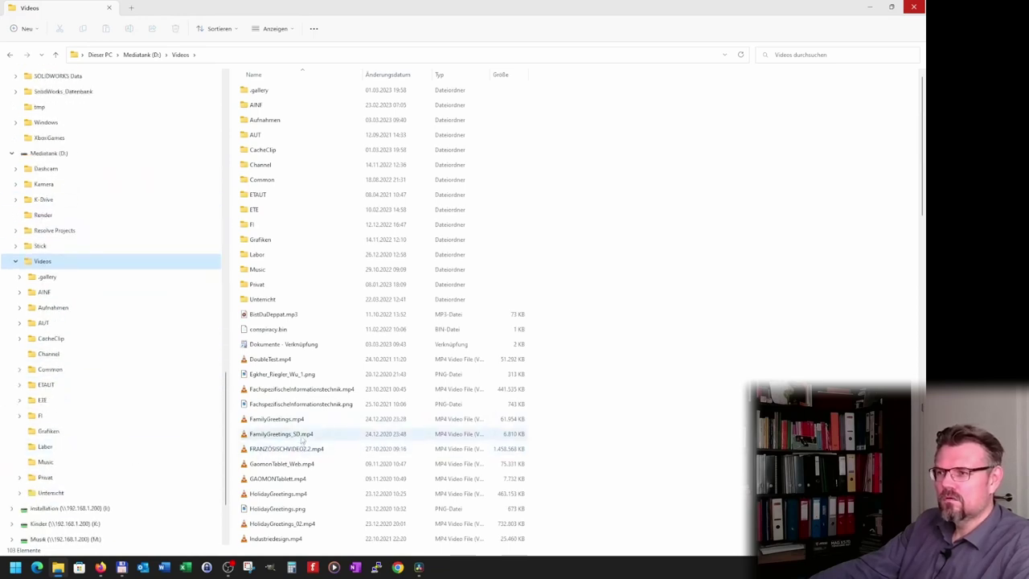
{"action": "left_click", "coordinate": [303, 345]}
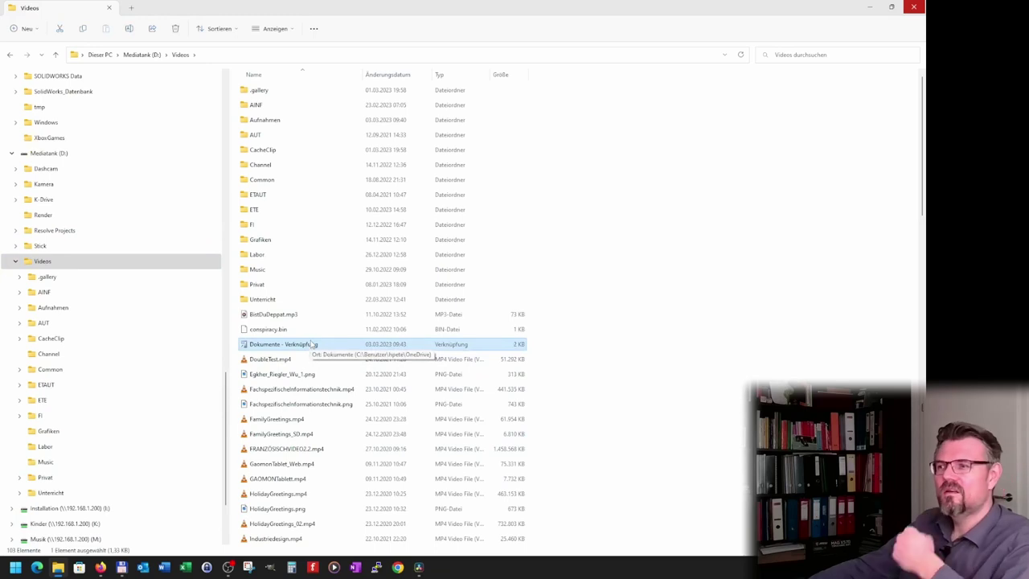
{"action": "double_click", "coordinate": [292, 347]}
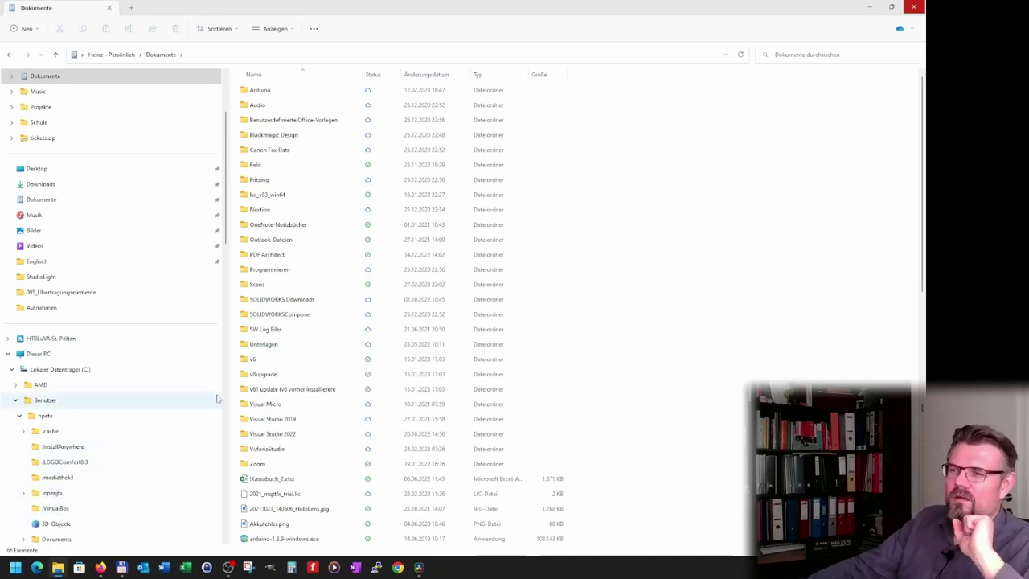
Step: Create a shortcut to D:\Videos\Aufnahmen inside OneDrive's Dokumente folder directly from the folder tree
{"action": "scroll", "coordinate": [97, 426], "scroll_direction": "down", "scroll_amount": 5}
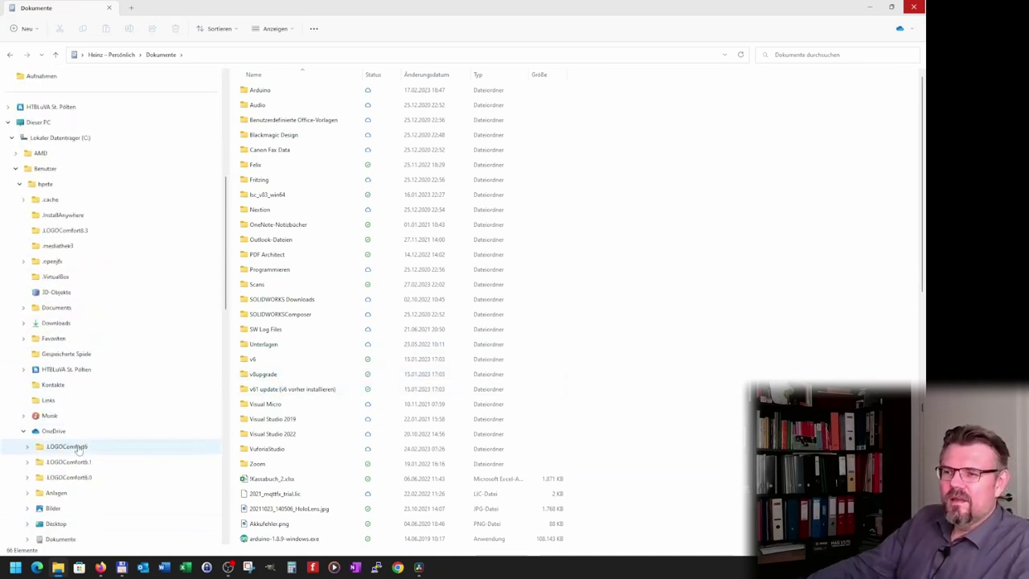
{"action": "scroll", "coordinate": [77, 452], "scroll_direction": "down", "scroll_amount": 6}
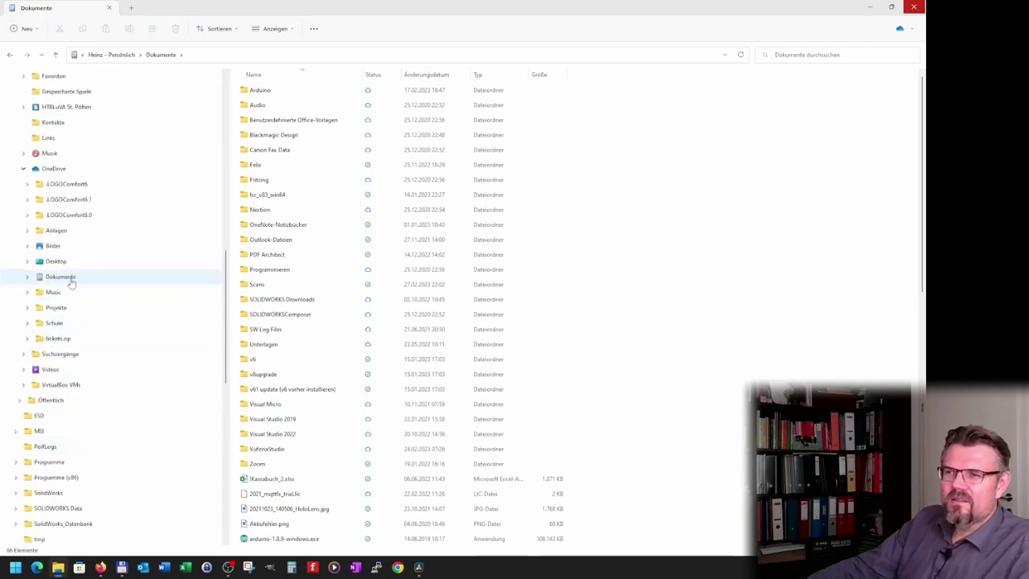
{"action": "left_click", "coordinate": [71, 280]}
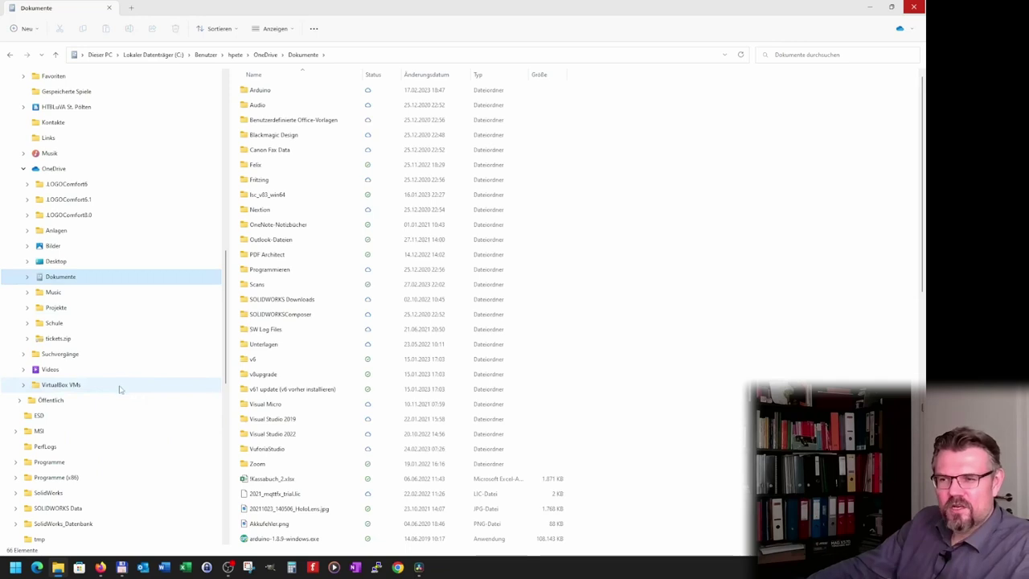
{"action": "scroll", "coordinate": [71, 461], "scroll_direction": "down", "scroll_amount": 5}
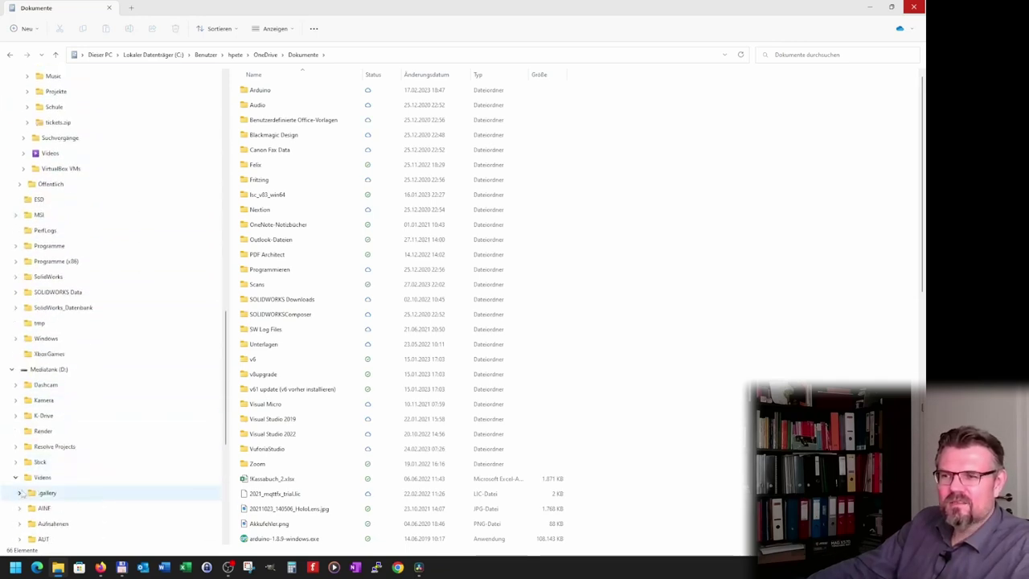
{"action": "scroll", "coordinate": [48, 494], "scroll_direction": "down", "scroll_amount": 2}
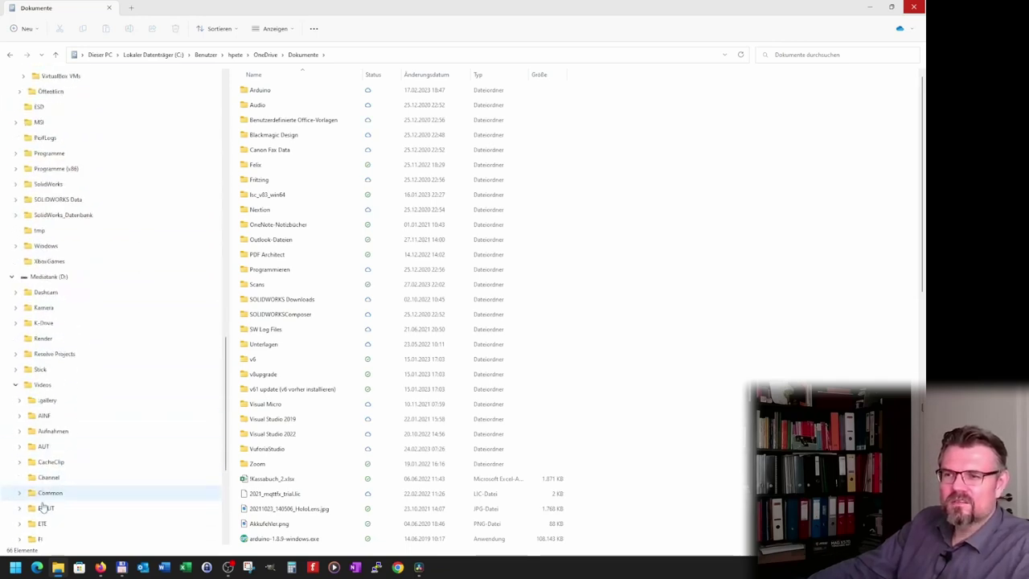
{"action": "left_click", "coordinate": [74, 431]}
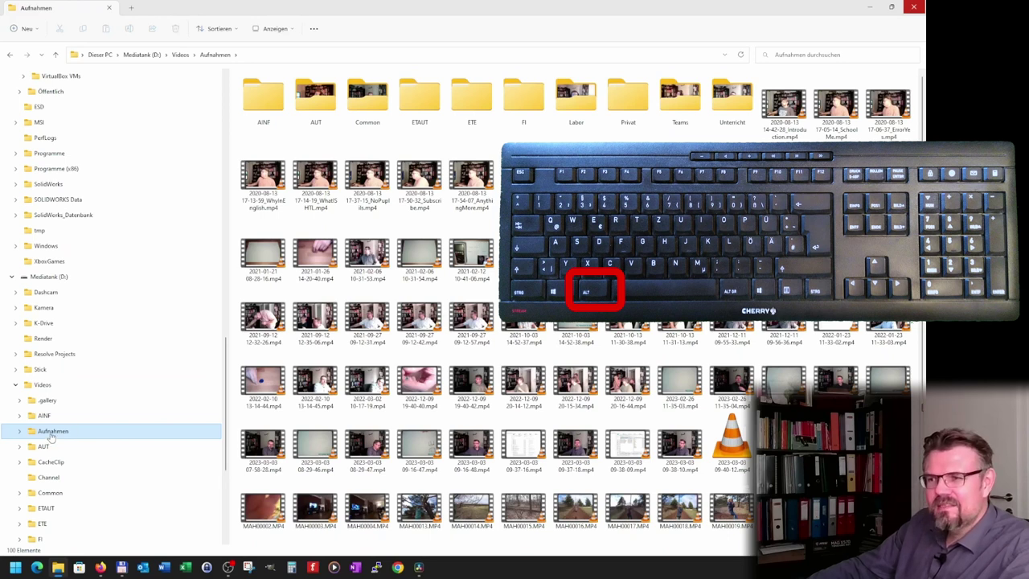
{"action": "left_click_drag", "start_coordinate": [51, 437], "coordinate": [58, 111]}
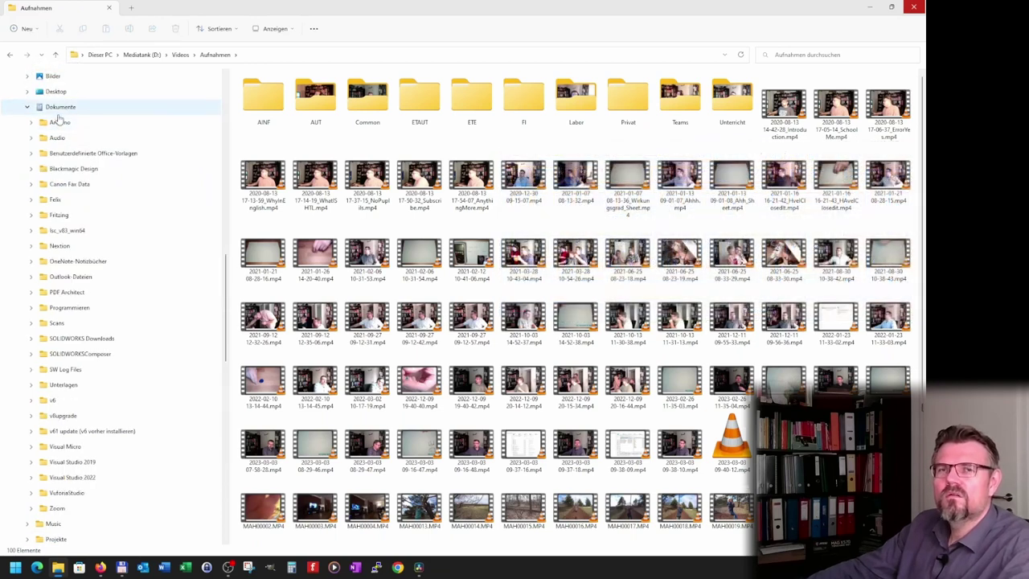
Step: Open the Dokumente folder, find the new Aufnahmen shortcut among its files and open it to test the link
{"action": "left_click", "coordinate": [58, 107]}
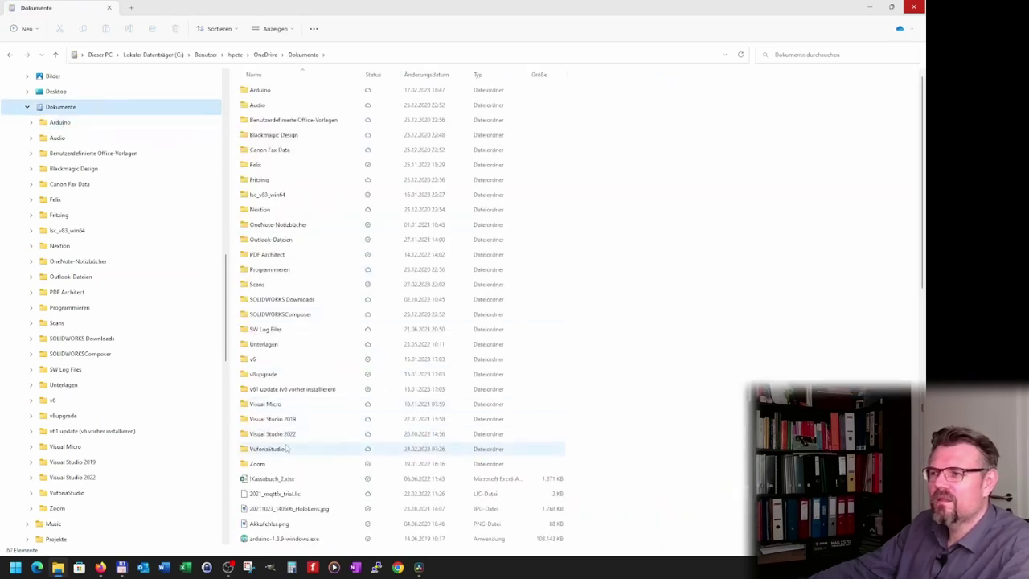
{"action": "scroll", "coordinate": [288, 475], "scroll_direction": "down", "scroll_amount": 5}
{"action": "scroll", "coordinate": [290, 475], "scroll_direction": "down", "scroll_amount": 6}
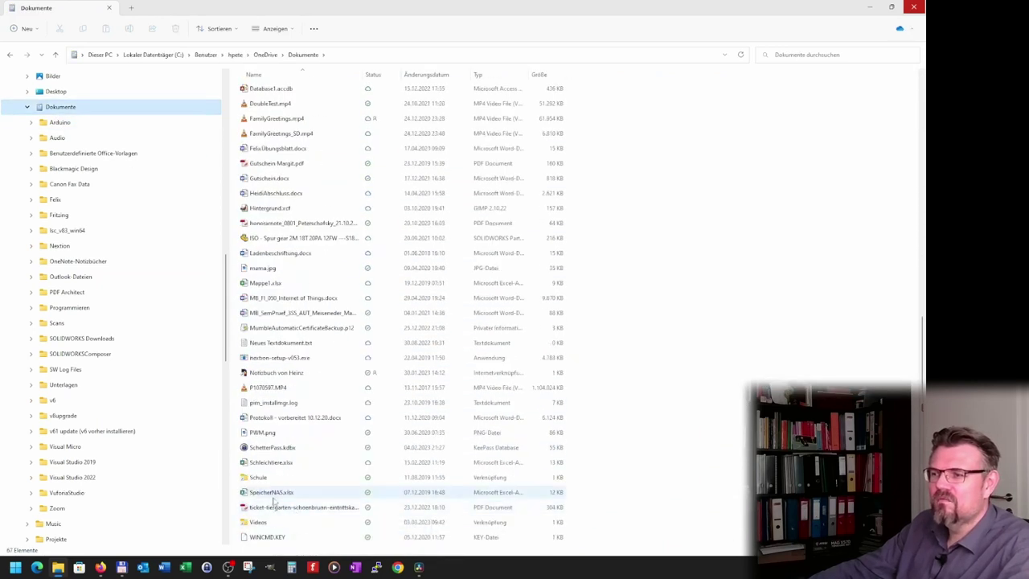
{"action": "scroll", "coordinate": [292, 206], "scroll_direction": "up", "scroll_amount": 4}
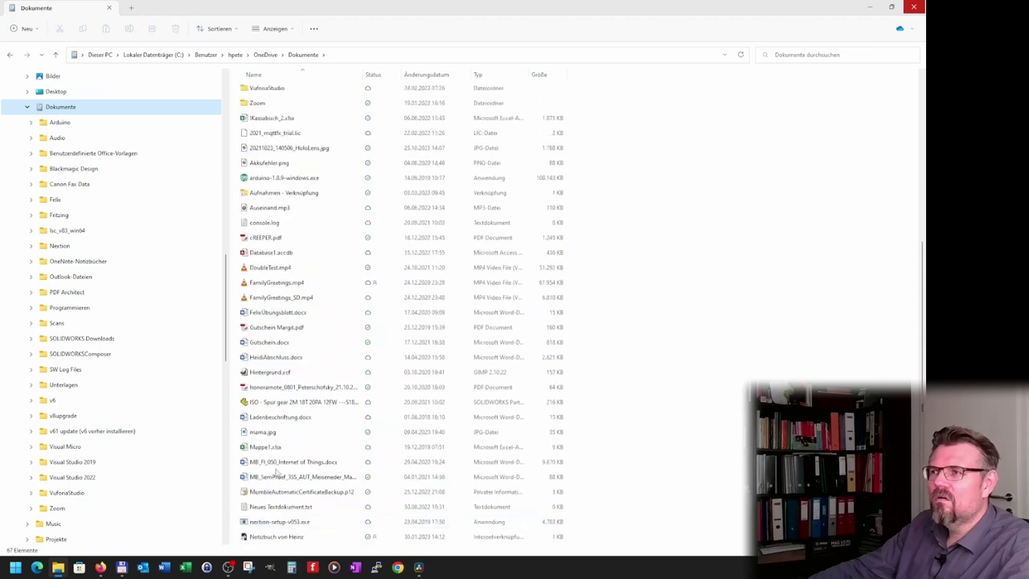
{"action": "left_click", "coordinate": [293, 193]}
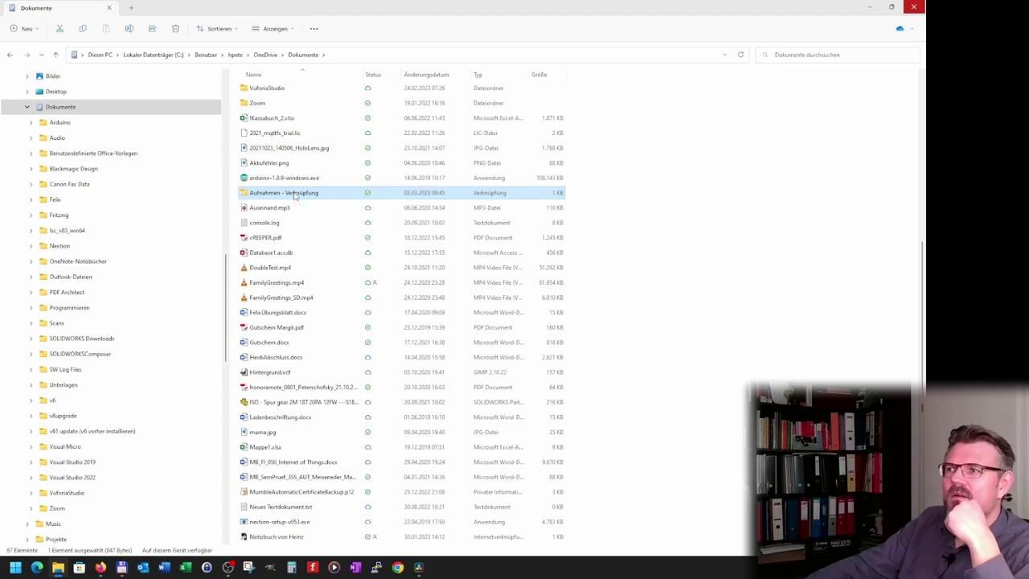
{"action": "double_click", "coordinate": [295, 195]}
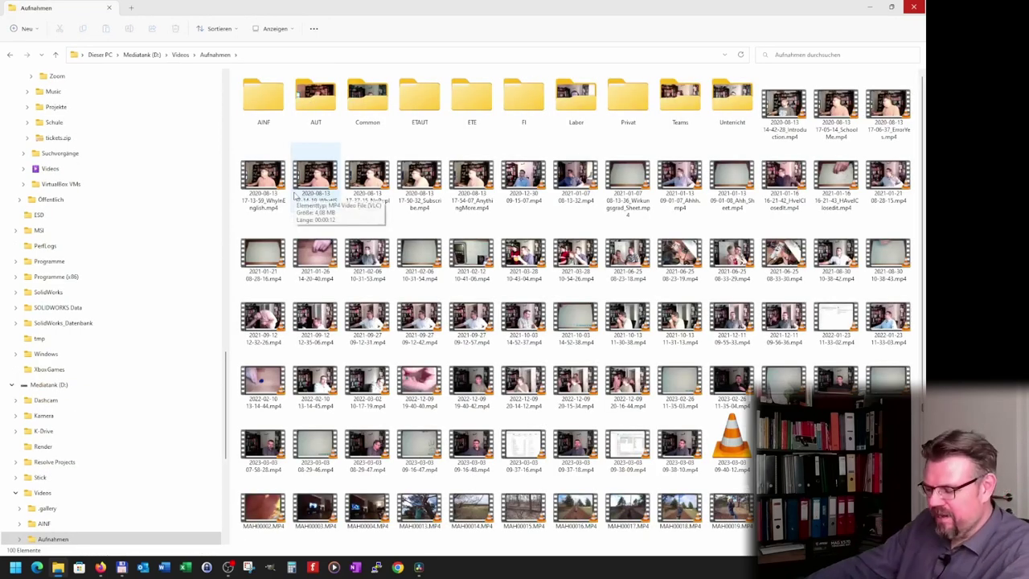
Step: Open D:\Videos, widen its name column and look through the folder's contents
{"action": "left_click", "coordinate": [41, 492]}
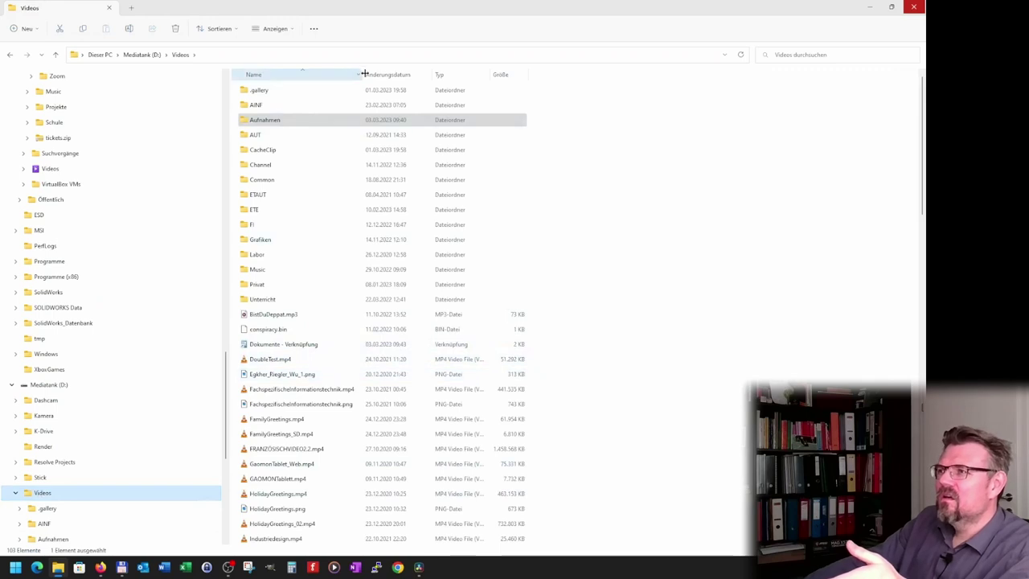
{"action": "left_click_drag", "start_coordinate": [364, 73], "coordinate": [416, 74]}
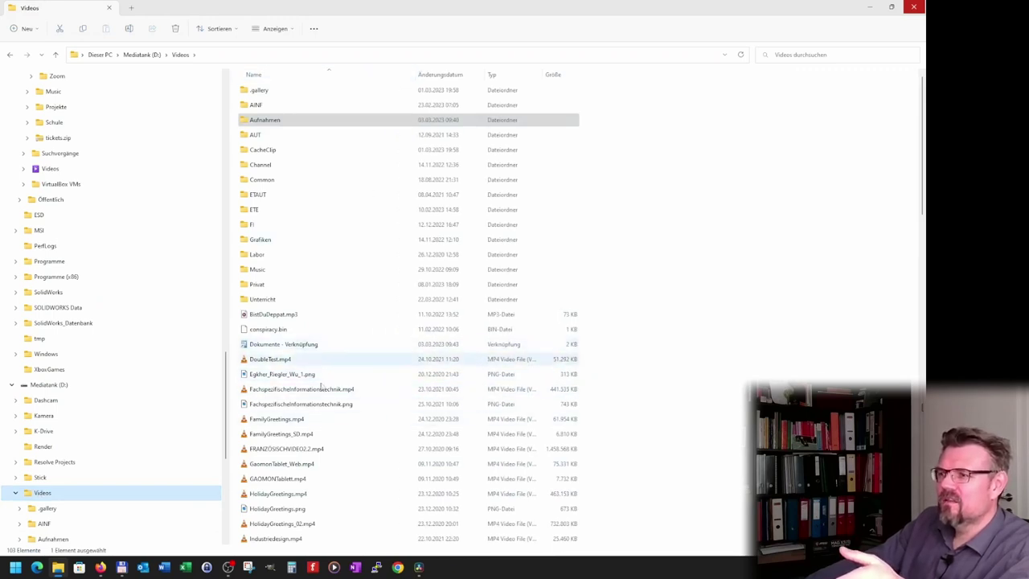
{"action": "scroll", "coordinate": [318, 462], "scroll_direction": "down", "scroll_amount": 12}
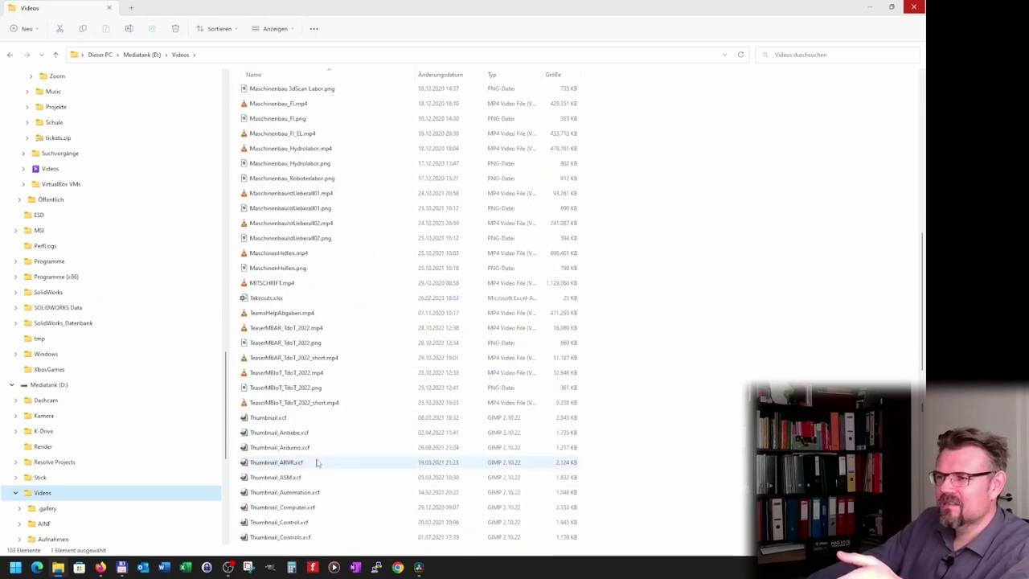
{"action": "scroll", "coordinate": [316, 464], "scroll_direction": "up", "scroll_amount": 9}
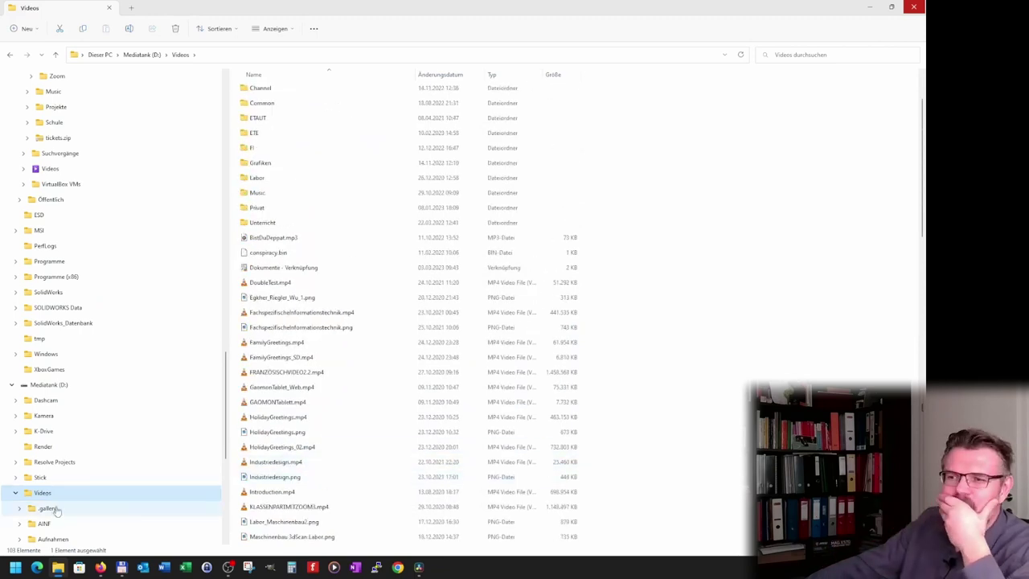
Step: Open D:\Videos\Aufnahmen and show its contents first as extra large icons and after that as large icons
{"action": "left_click", "coordinate": [55, 539]}
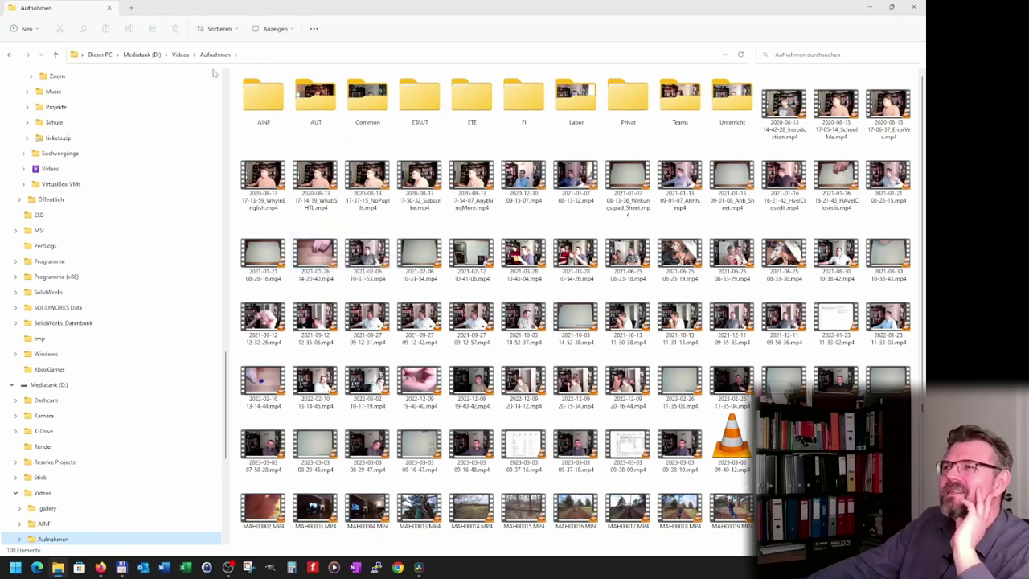
{"action": "left_click", "coordinate": [294, 32]}
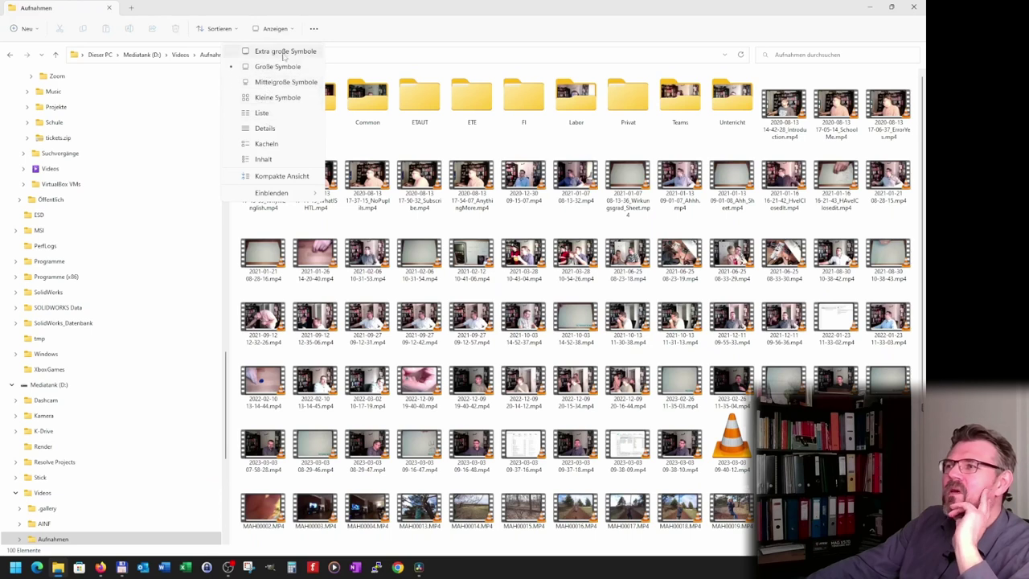
{"action": "left_click", "coordinate": [283, 51]}
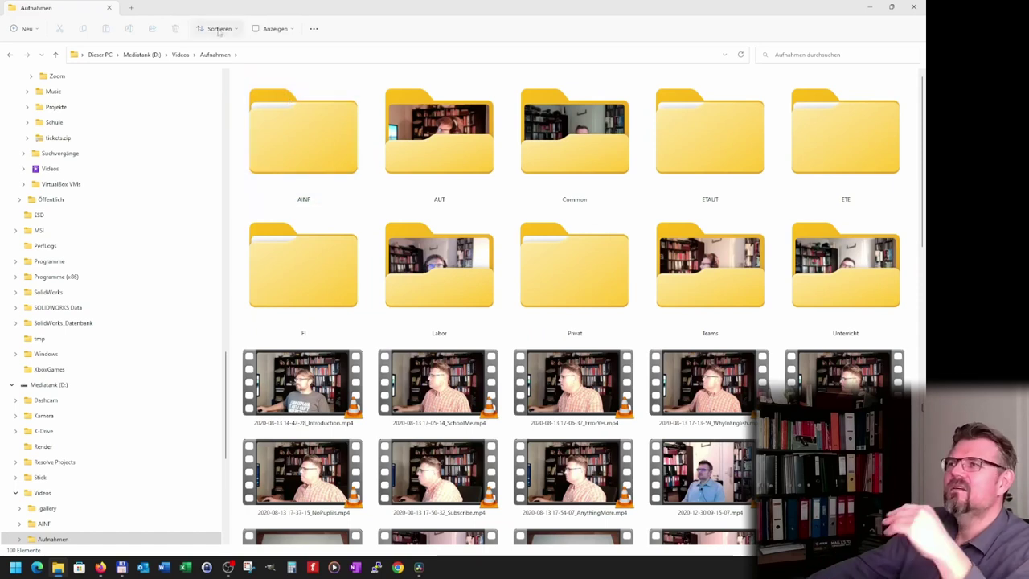
{"action": "left_click", "coordinate": [275, 28]}
{"action": "left_click", "coordinate": [286, 67]}
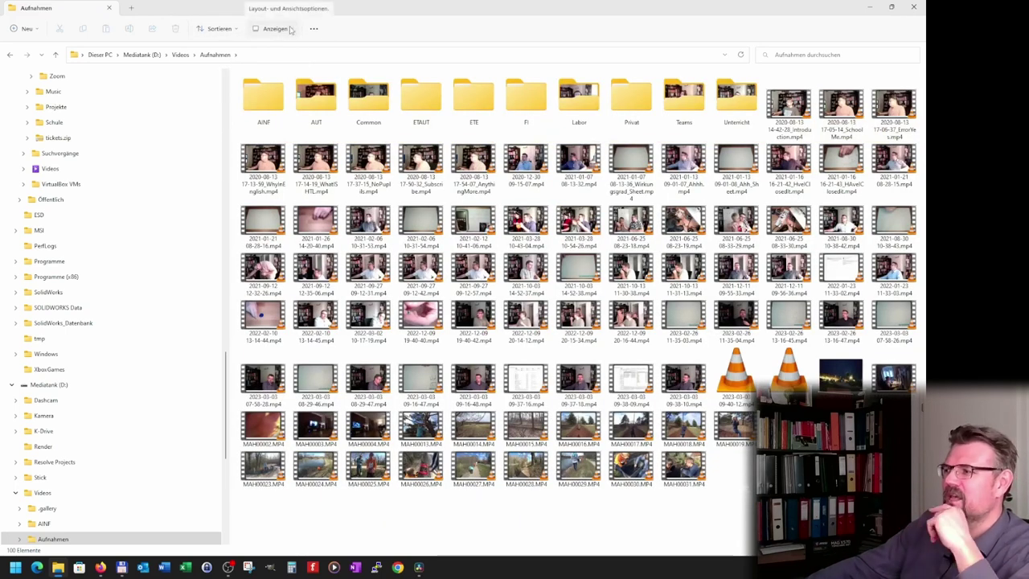
Step: Show the Aufnahmen contents as medium icons, followed by small icons
{"action": "left_click", "coordinate": [288, 29]}
{"action": "left_click", "coordinate": [285, 82]}
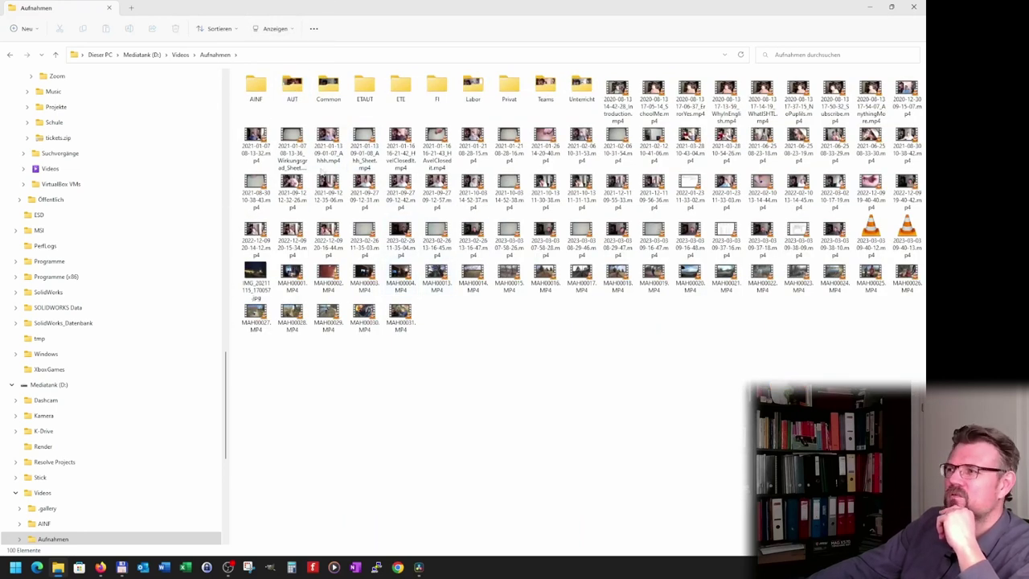
{"action": "left_click", "coordinate": [291, 30]}
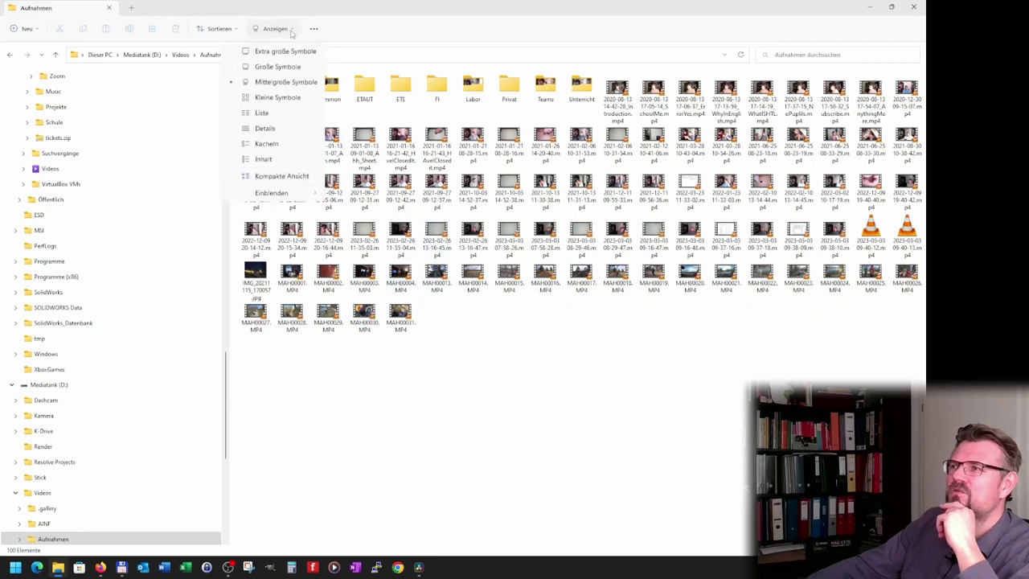
{"action": "left_click", "coordinate": [291, 98]}
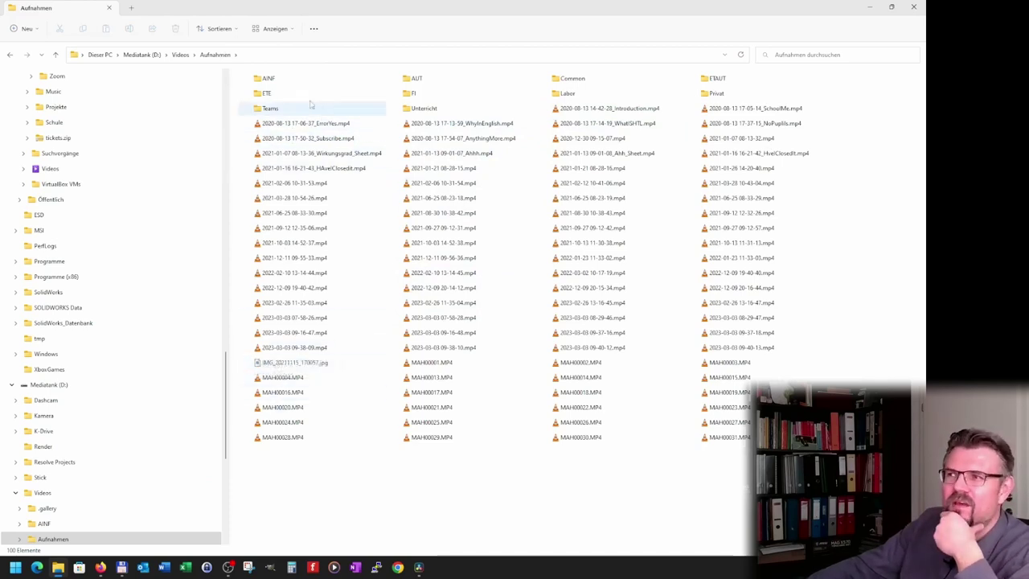
Step: Show the Aufnahmen contents as a list, change to the Details view and widen the name column to fit the file names
{"action": "left_click", "coordinate": [287, 31]}
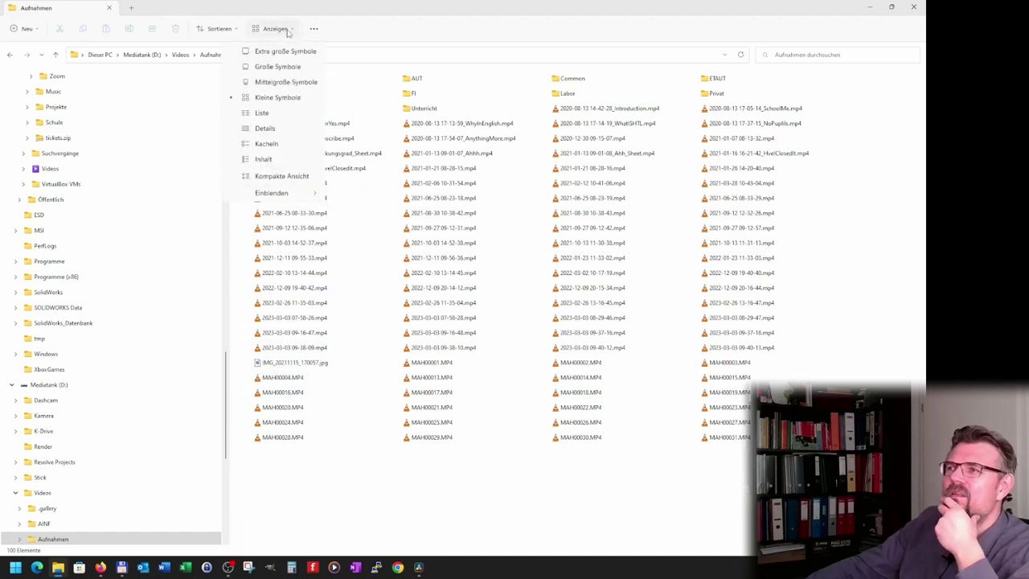
{"action": "left_click", "coordinate": [276, 115]}
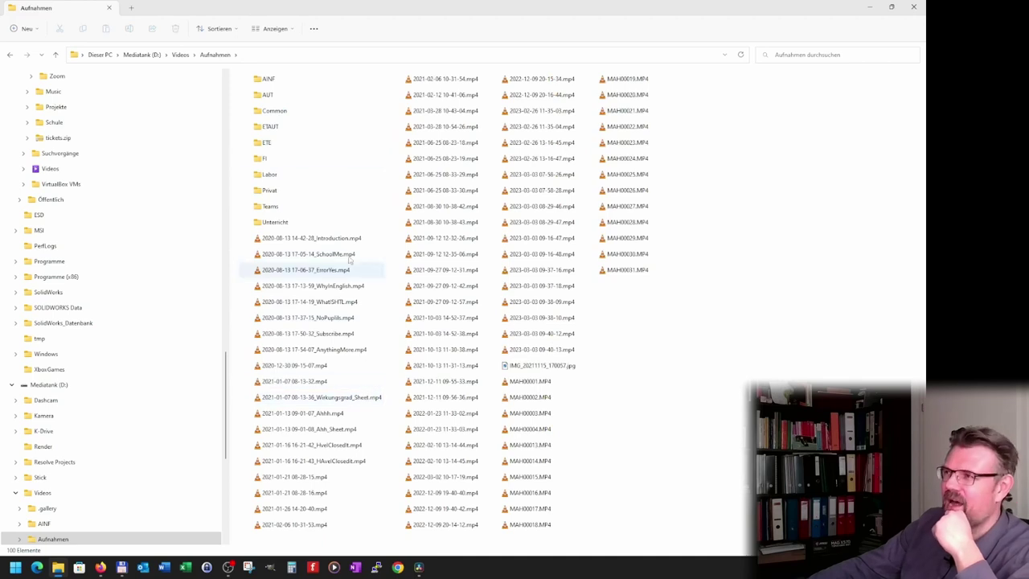
{"action": "left_click", "coordinate": [289, 30]}
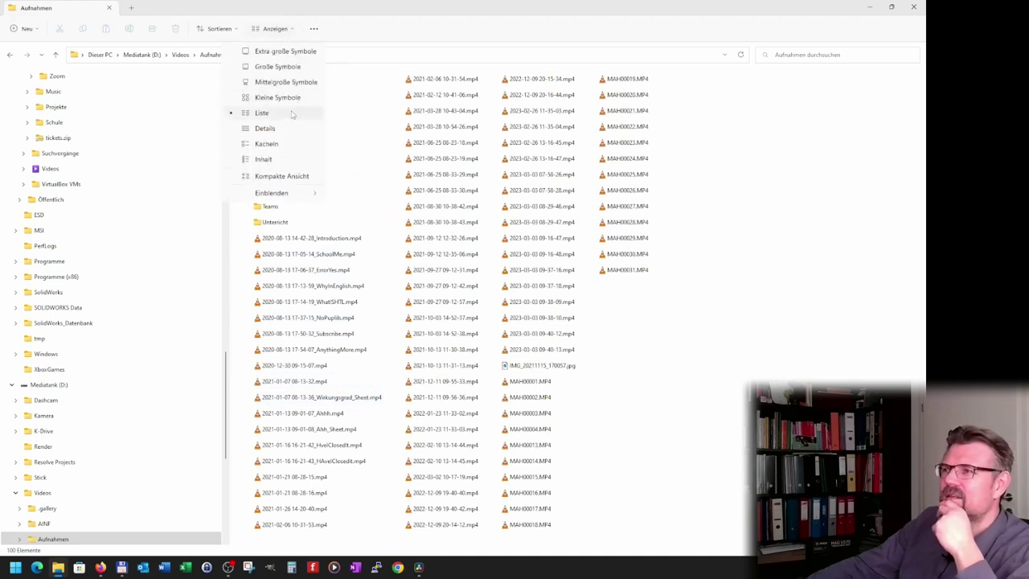
{"action": "left_click", "coordinate": [265, 128]}
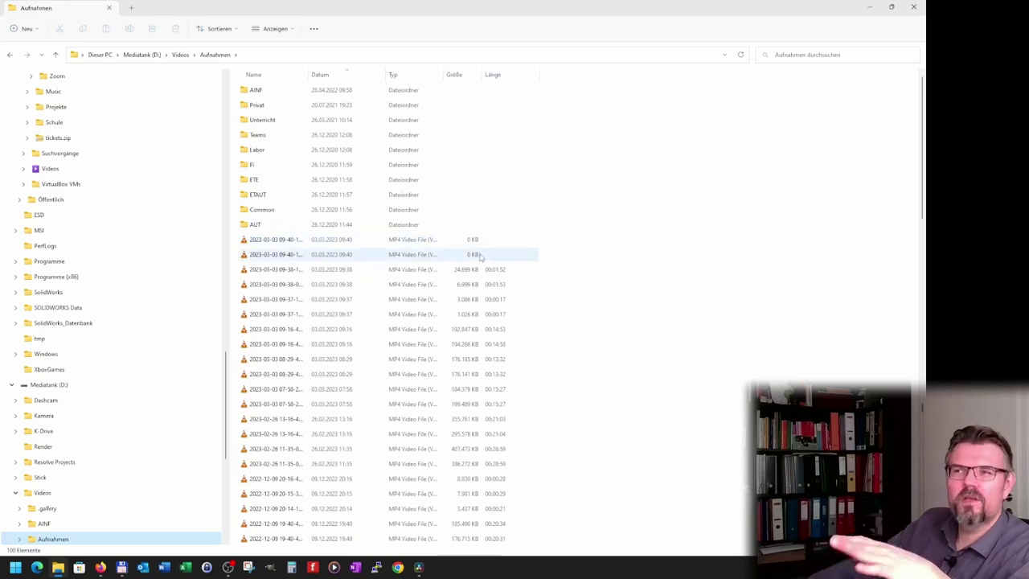
{"action": "left_click_drag", "start_coordinate": [312, 74], "coordinate": [335, 74]}
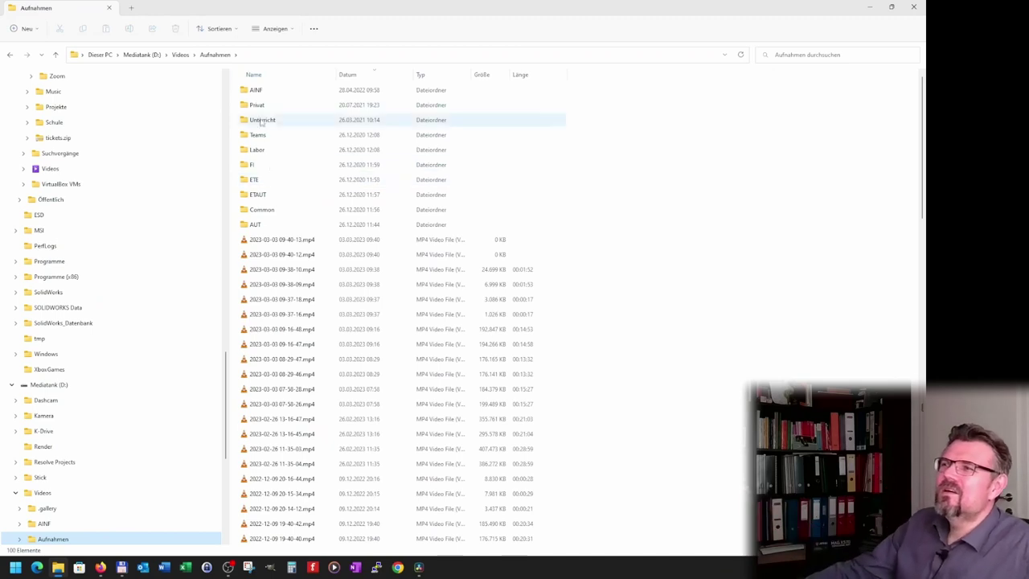
Step: Show the Aufnahmen contents as tiles
{"action": "left_click", "coordinate": [275, 28]}
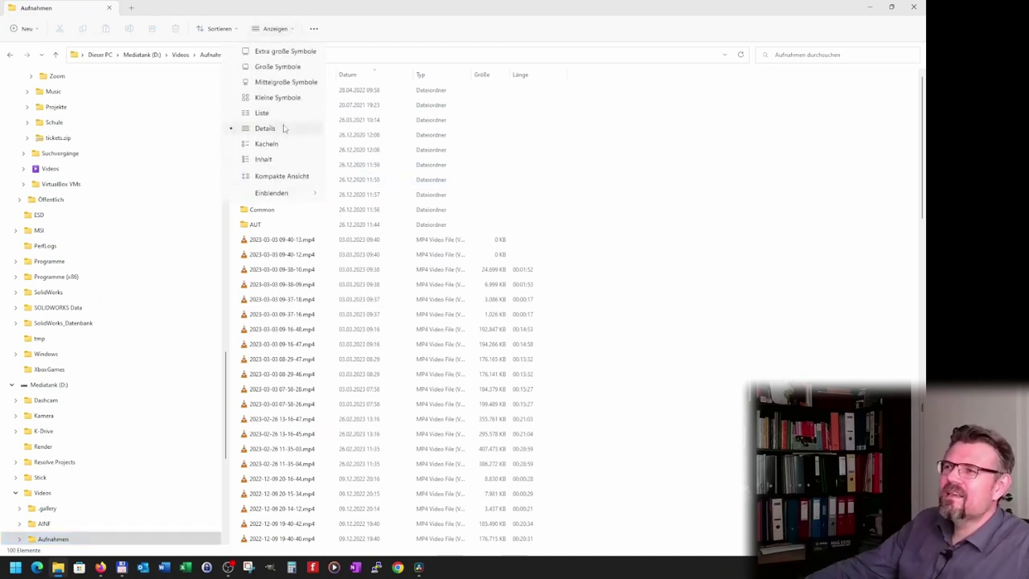
{"action": "key", "text": "Escape"}
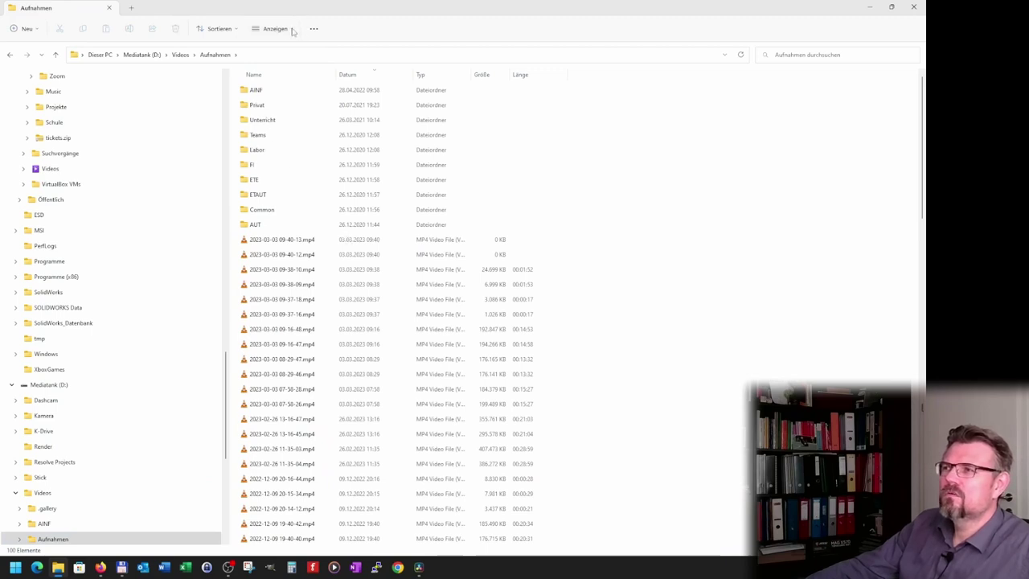
{"action": "key", "text": "ctrl+shift+7"}
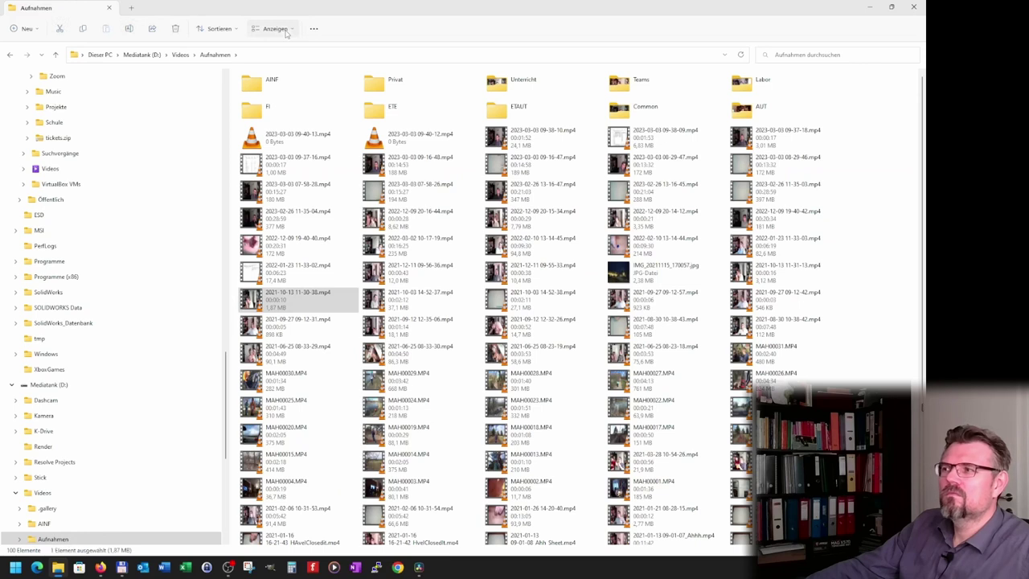
Step: Check which interface elements can be shown or hidden, return Aufnahmen to the Details view and look through its files
{"action": "left_click", "coordinate": [285, 34]}
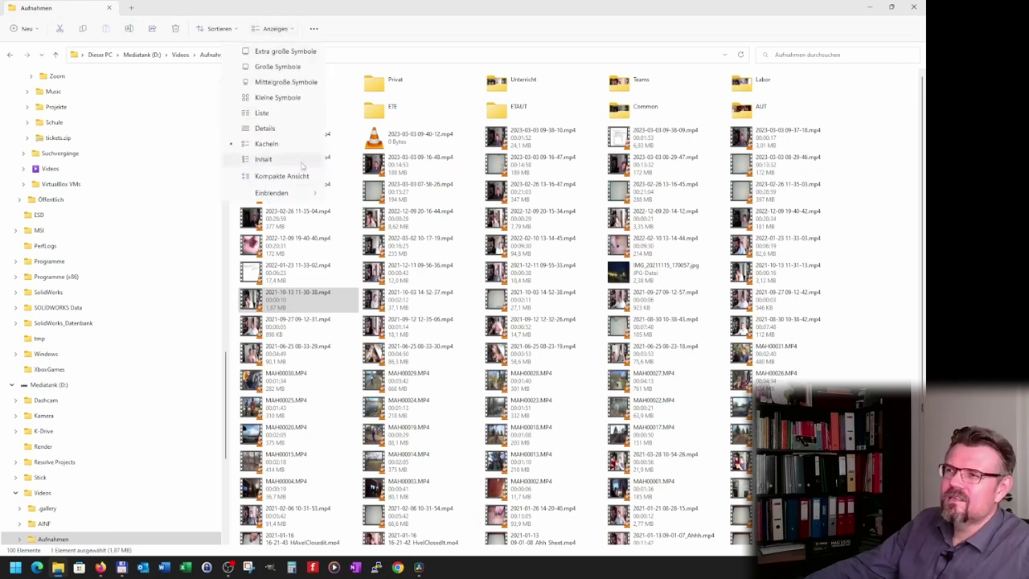
{"action": "mouse_move", "coordinate": [291, 192]}
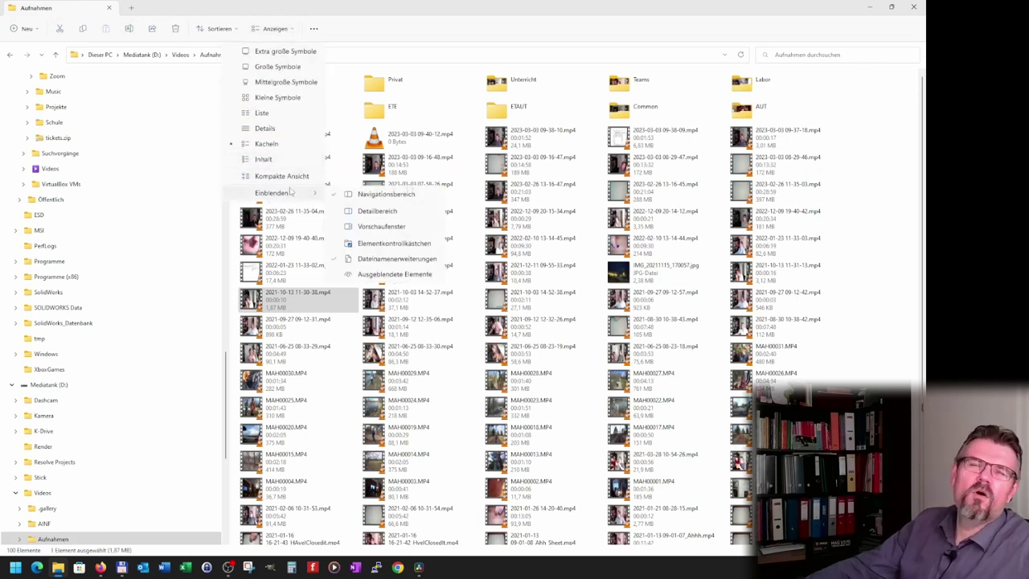
{"action": "left_click", "coordinate": [267, 128]}
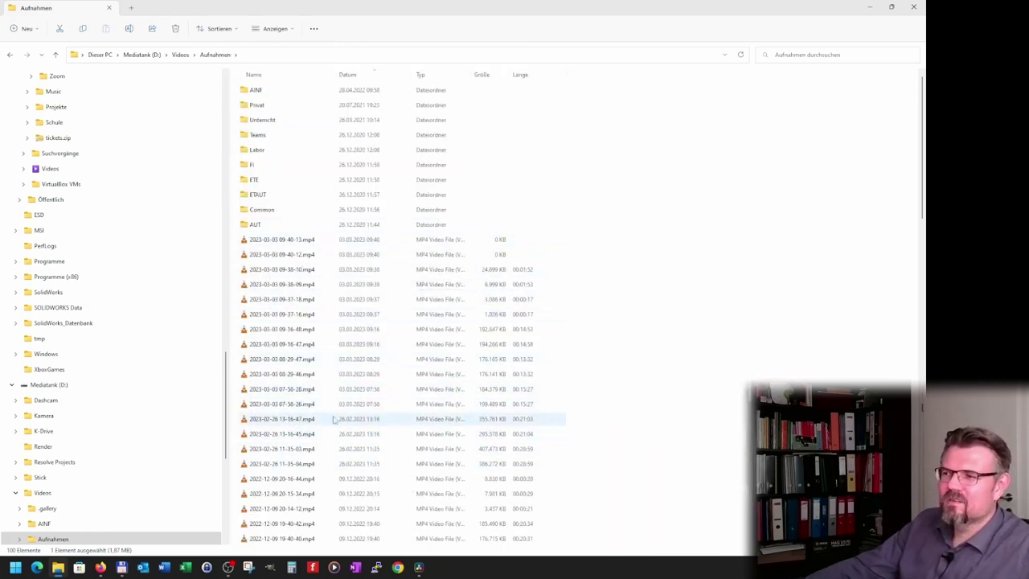
{"action": "scroll", "coordinate": [301, 418], "scroll_direction": "down", "scroll_amount": 8}
{"action": "scroll", "coordinate": [302, 415], "scroll_direction": "down", "scroll_amount": 10}
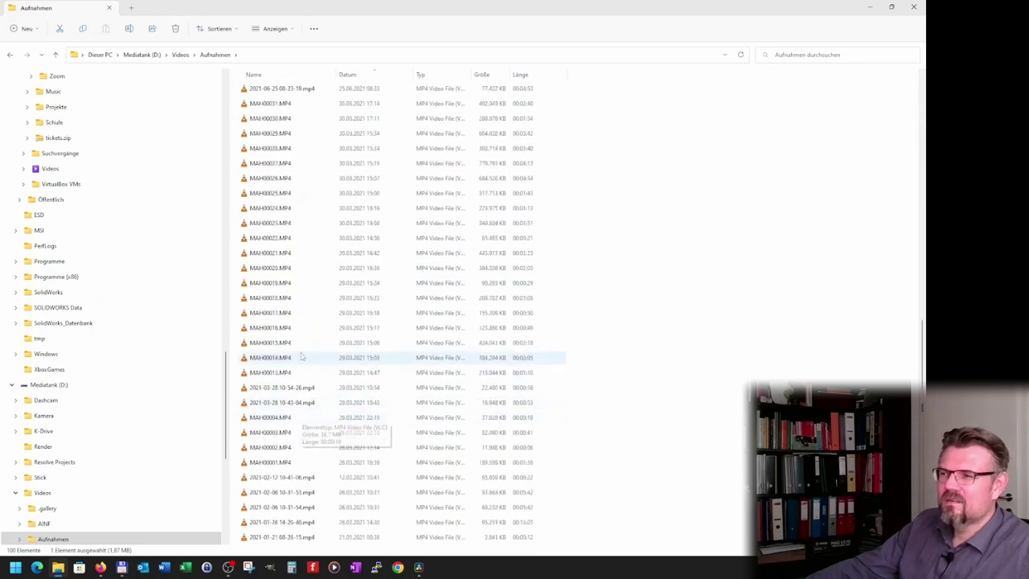
Step: Sort the Aufnahmen files by size, from largest to smallest
{"action": "left_click", "coordinate": [297, 313]}
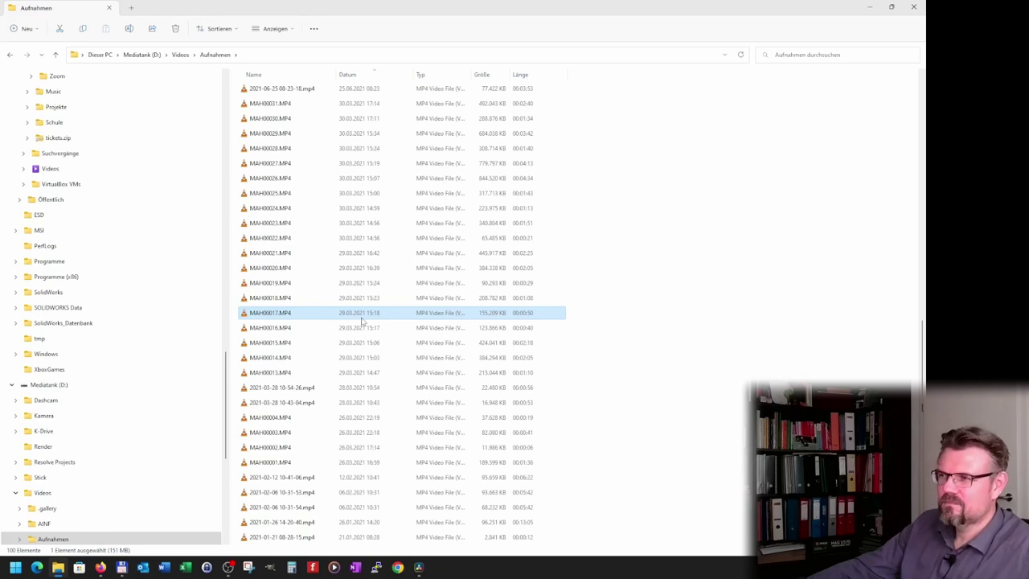
{"action": "scroll", "coordinate": [361, 321], "scroll_direction": "up", "scroll_amount": 15}
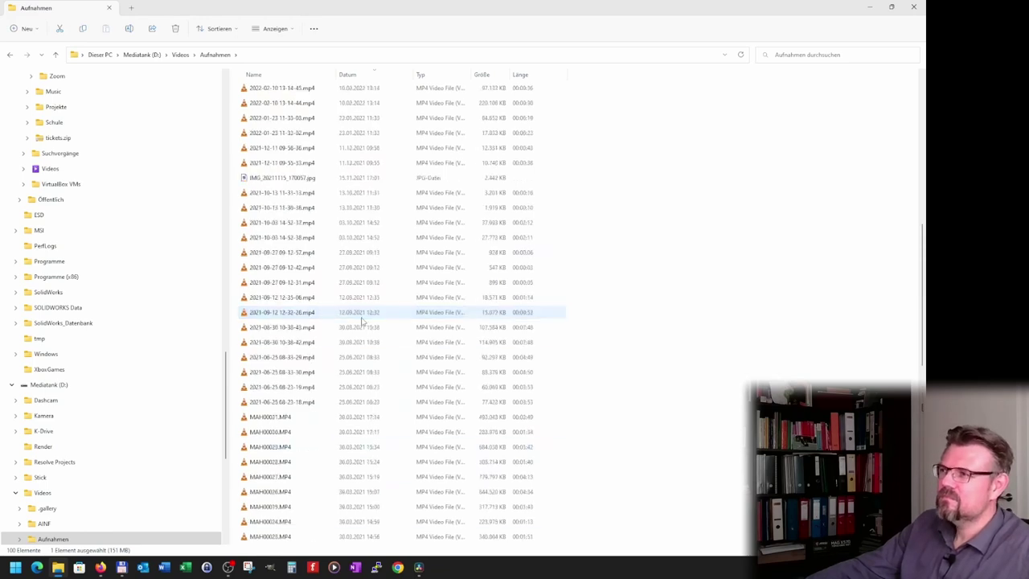
{"action": "left_click", "coordinate": [482, 74]}
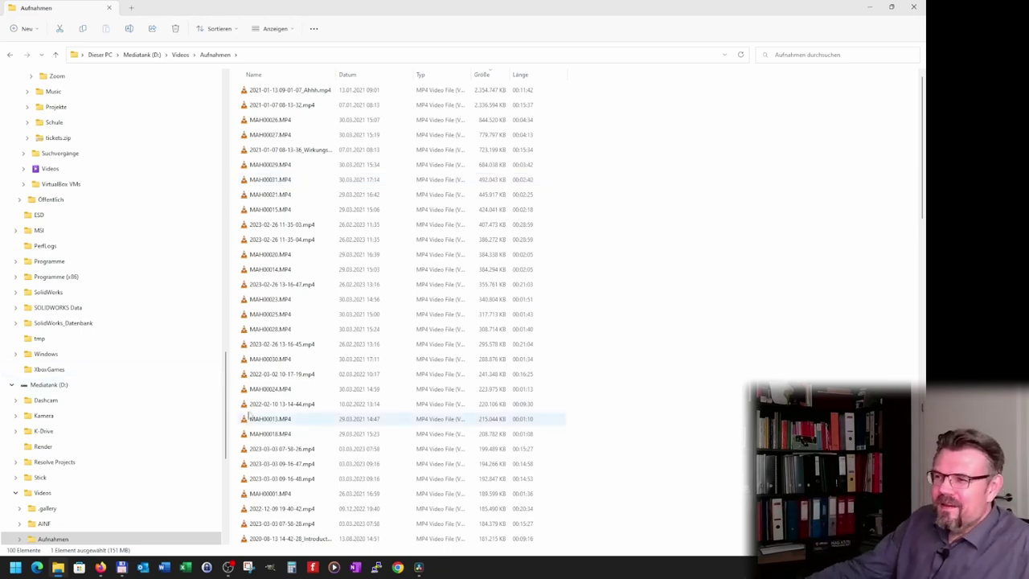
Step: View the contents of the pinned Desktop folder, and minimise the file and browser windows to compare it with the actual desktop
{"action": "left_click_drag", "start_coordinate": [225, 409], "coordinate": [226, 133]}
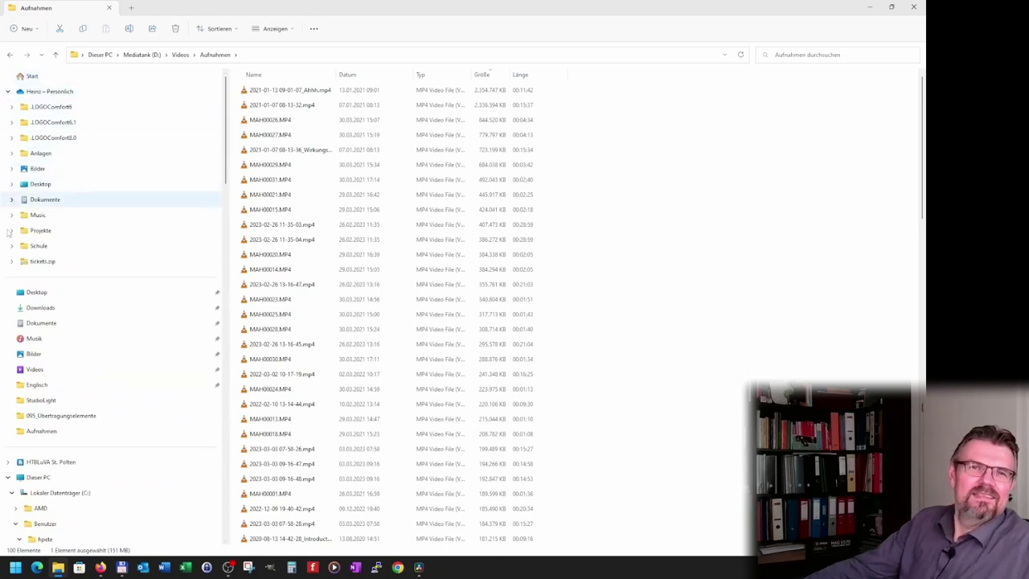
{"action": "left_click", "coordinate": [37, 293]}
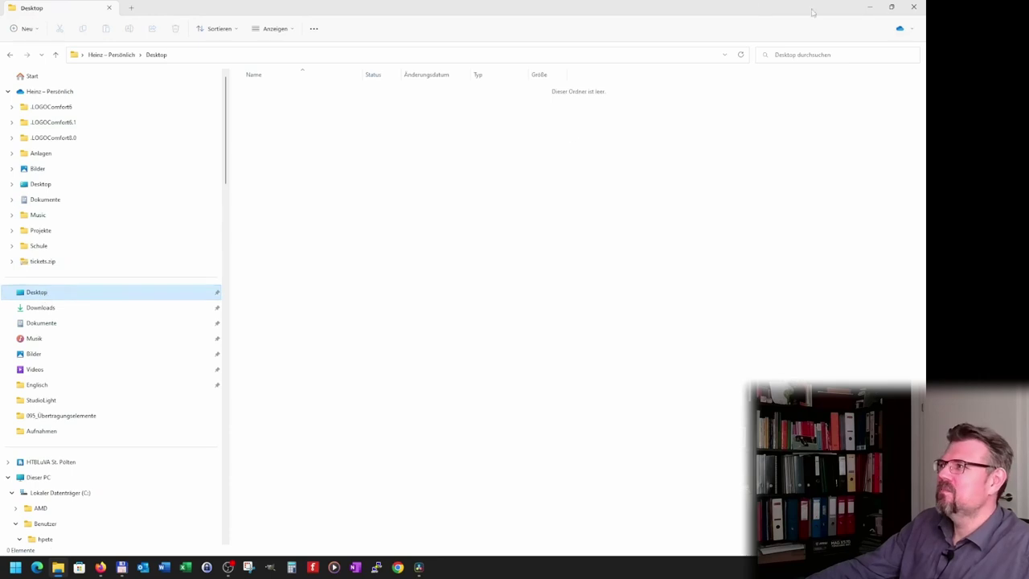
{"action": "left_click", "coordinate": [871, 7]}
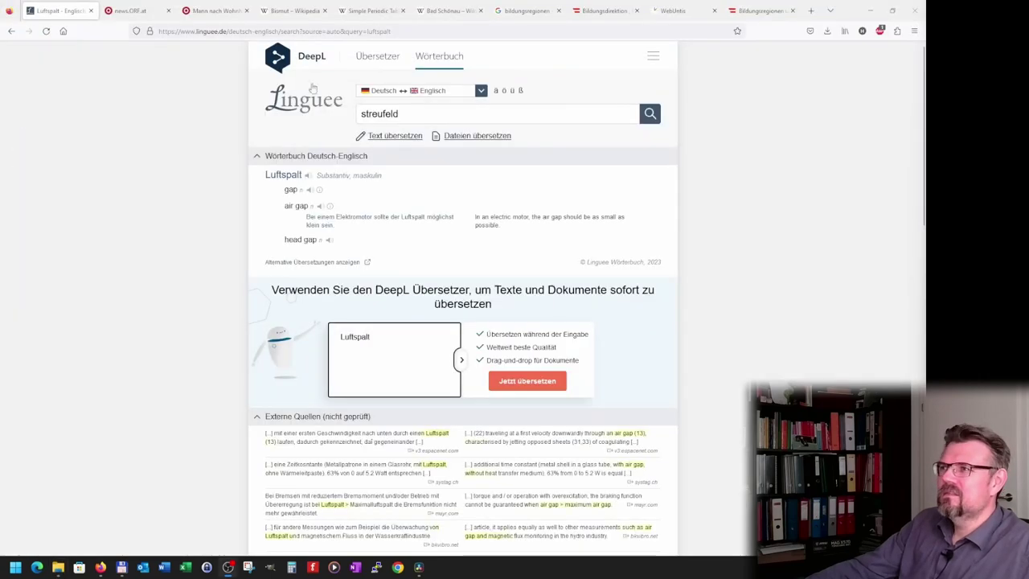
{"action": "left_click", "coordinate": [871, 9]}
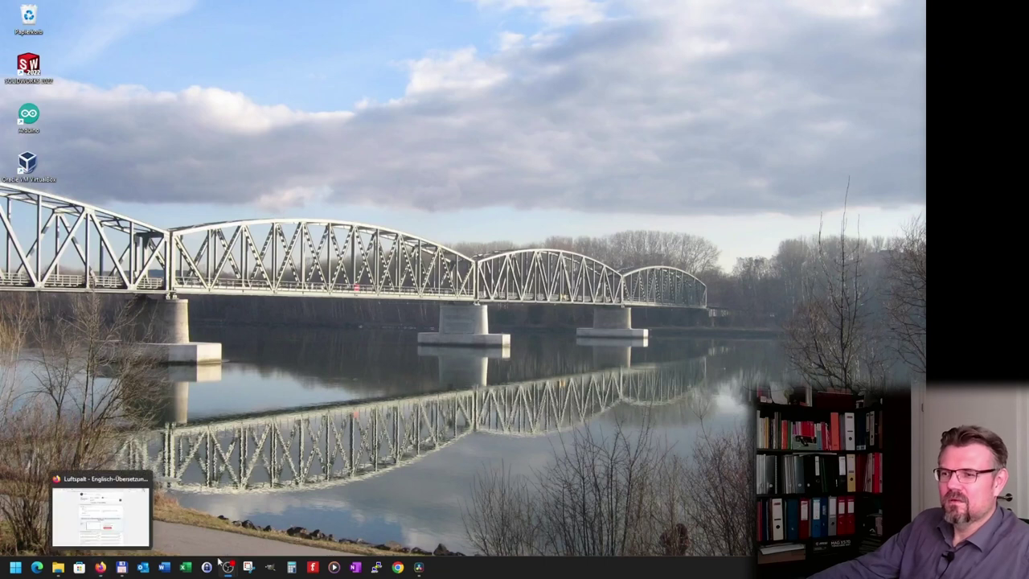
Step: Switch back to File Explorer, view the pinned Downloads, Dokumente, Musik and Bilder folders in turn, and go up to the parent of Bilder
{"action": "left_click", "coordinate": [61, 566]}
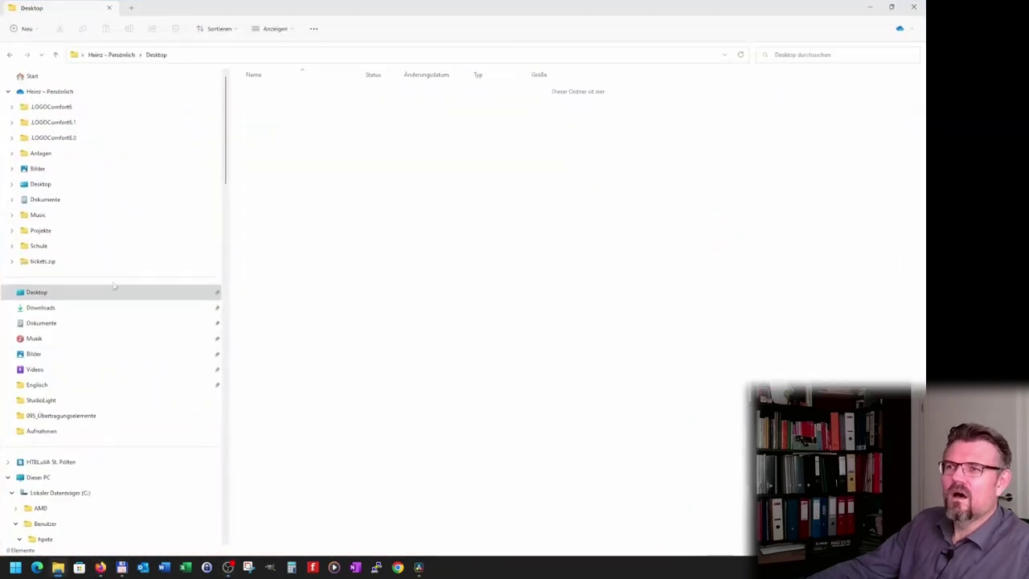
{"action": "left_click", "coordinate": [41, 308]}
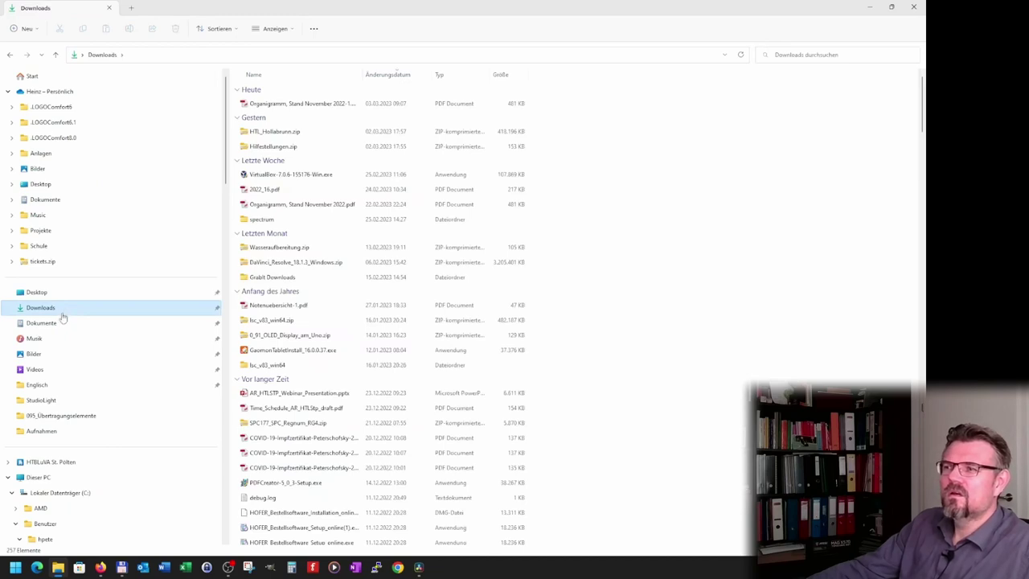
{"action": "left_click", "coordinate": [62, 323]}
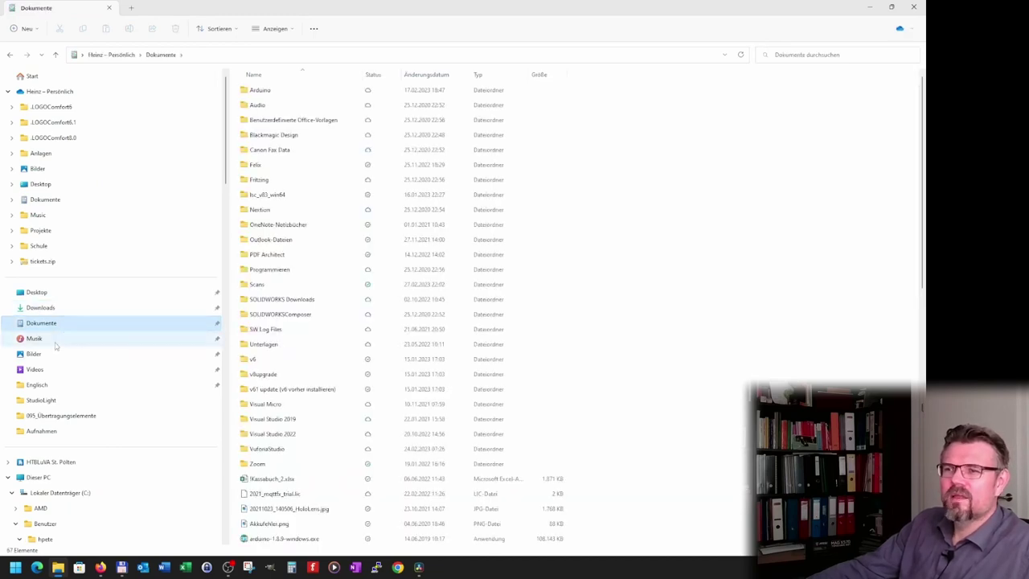
{"action": "left_click", "coordinate": [56, 340]}
{"action": "left_click", "coordinate": [35, 355]}
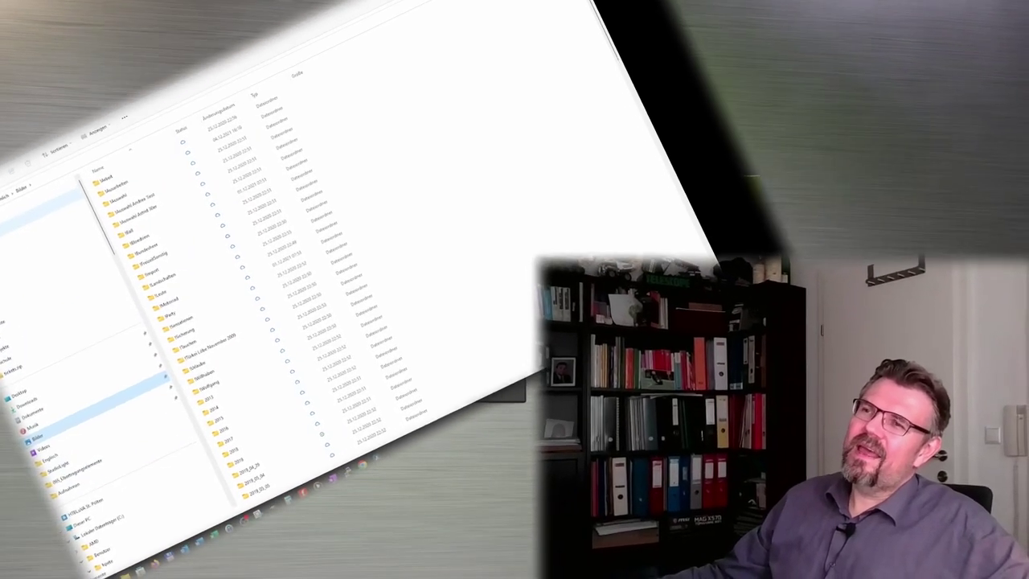
{"action": "key", "text": "alt+Up"}
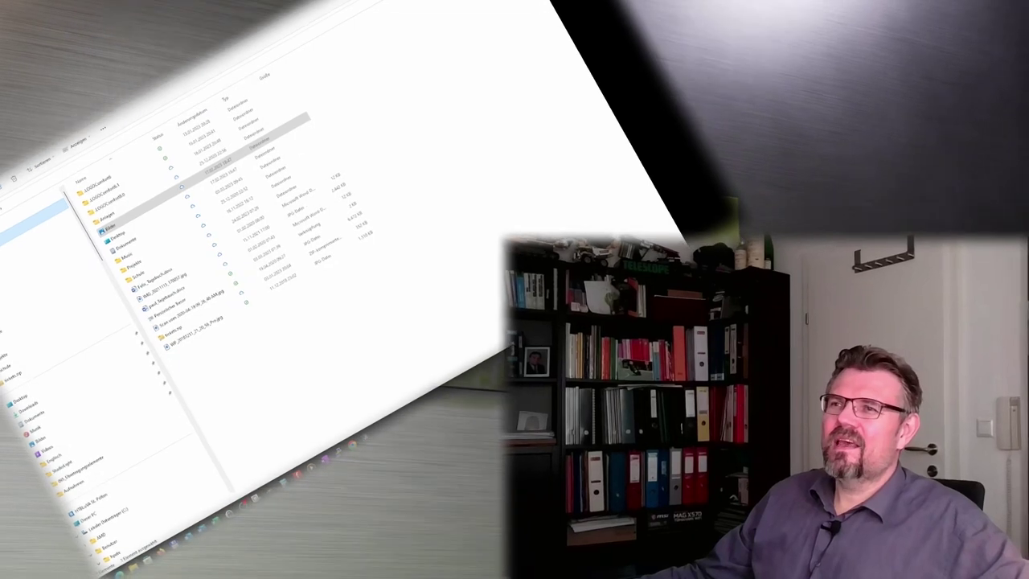